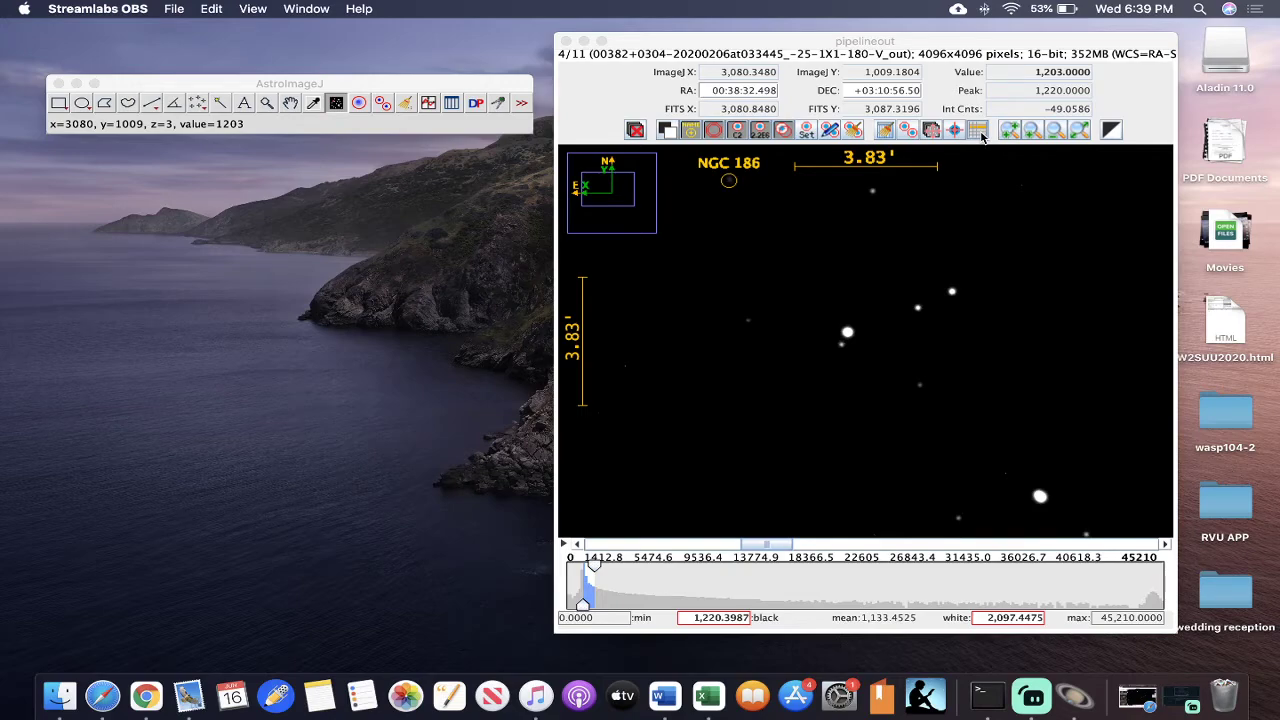
# - Examine the FITS header of the fourth image, including the observation, calibration history and WCS entries, and close it
pyautogui.click(978, 131)
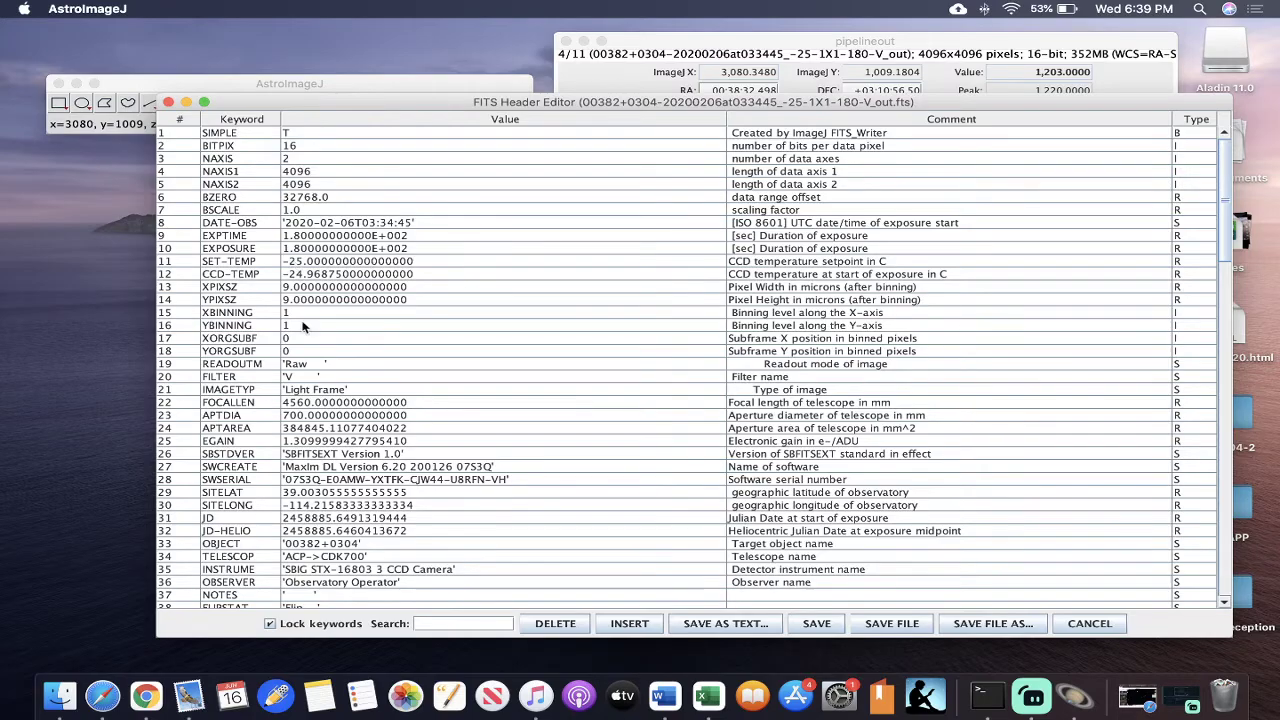
pyautogui.scroll(-7, 313, 404)
pyautogui.scroll(-15, 313, 404)
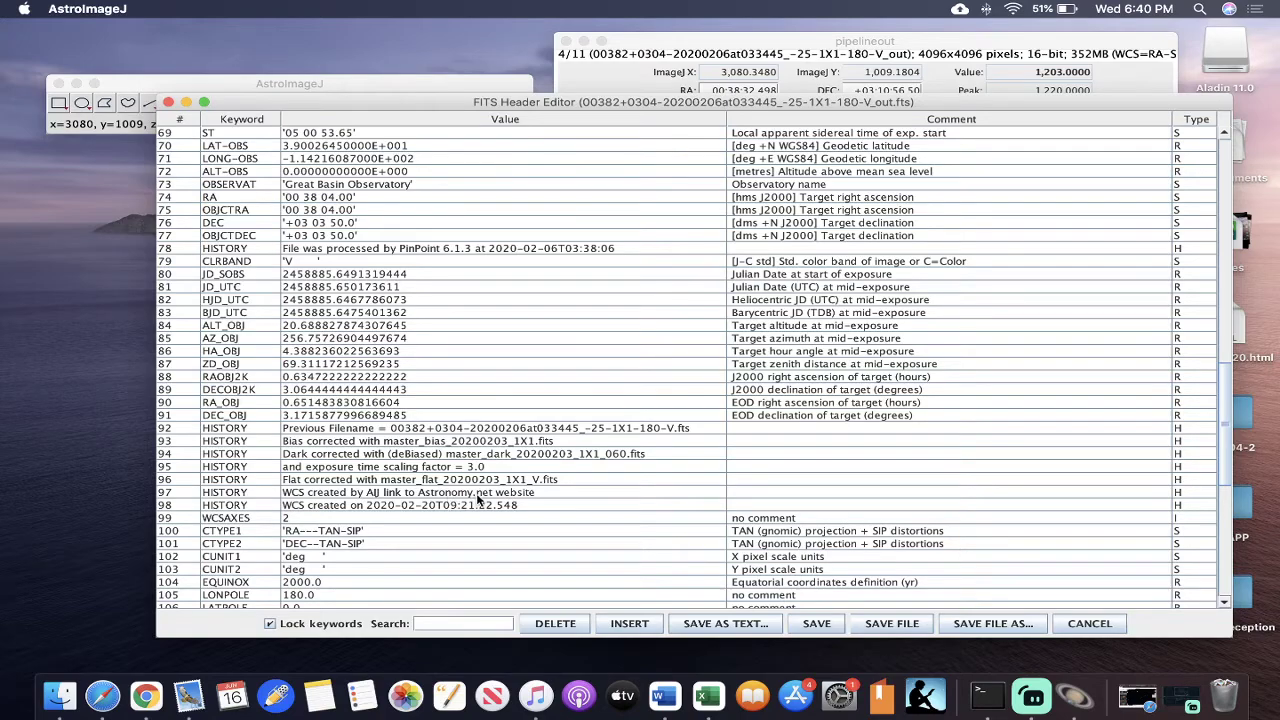
pyautogui.scroll(-10, 370, 520)
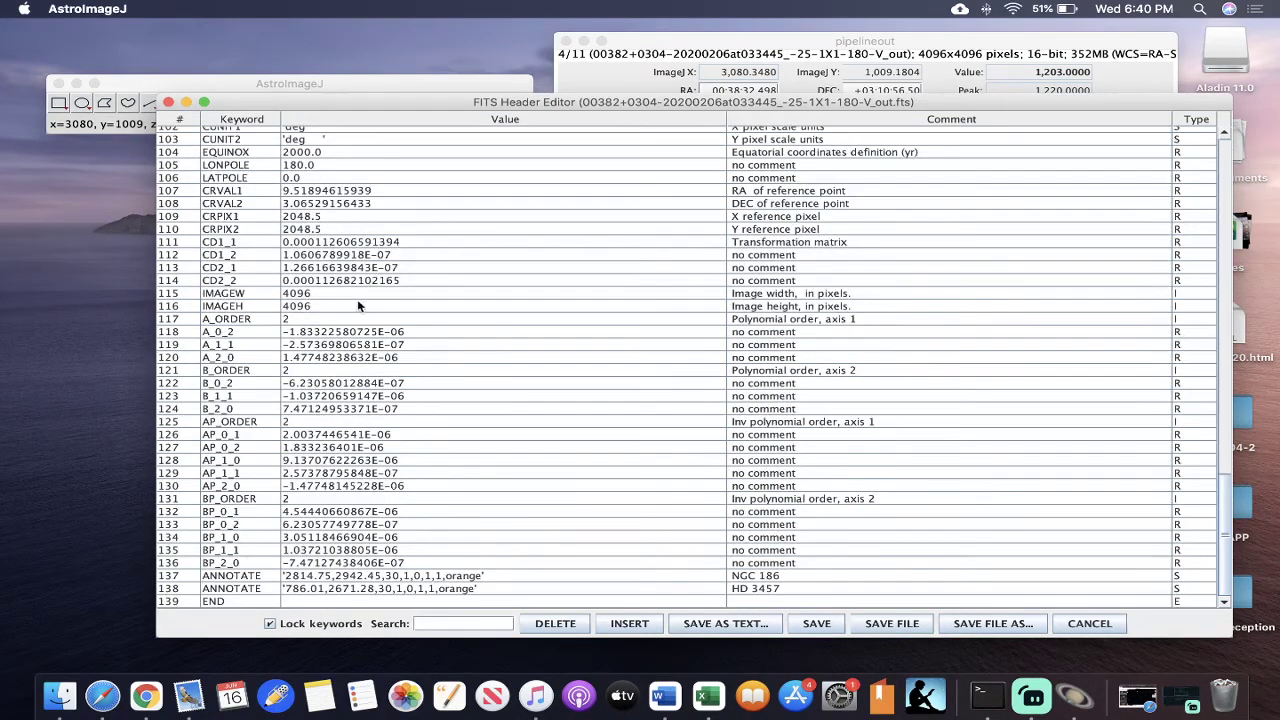
pyautogui.scroll(2, 406, 375)
pyautogui.scroll(3, 406, 375)
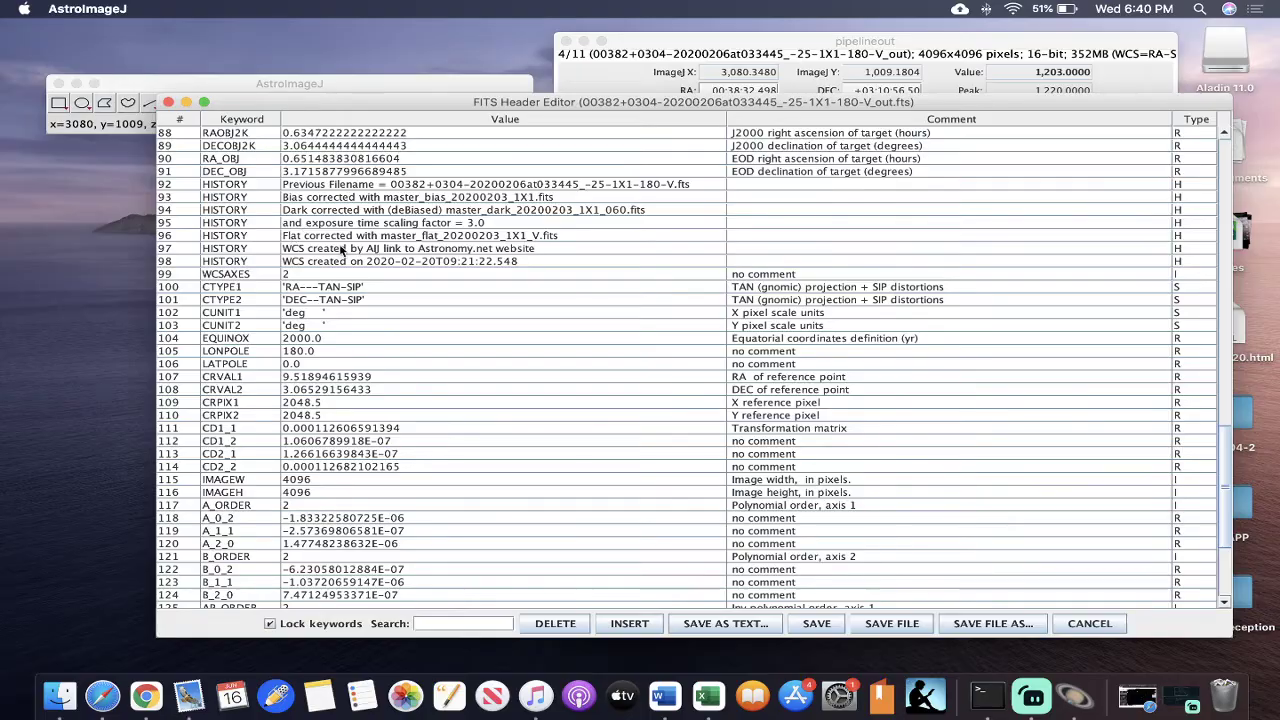
pyautogui.scroll(11, 340, 250)
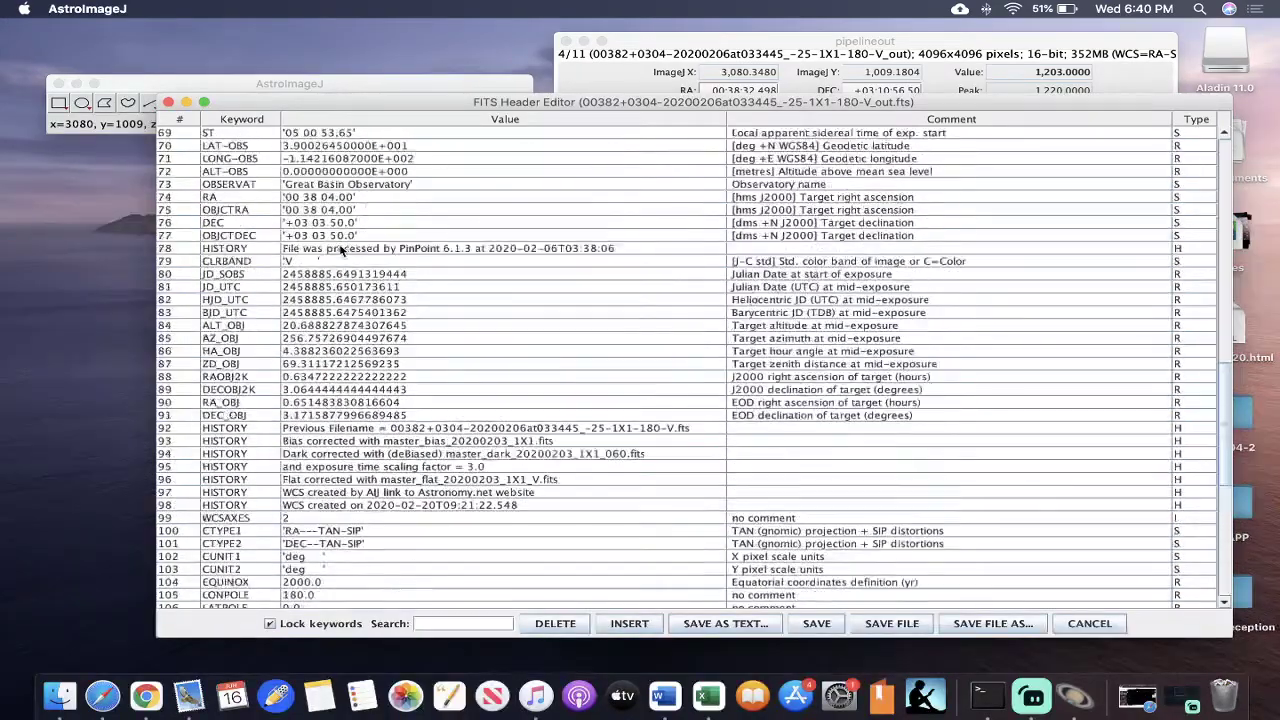
pyautogui.scroll(18, 340, 250)
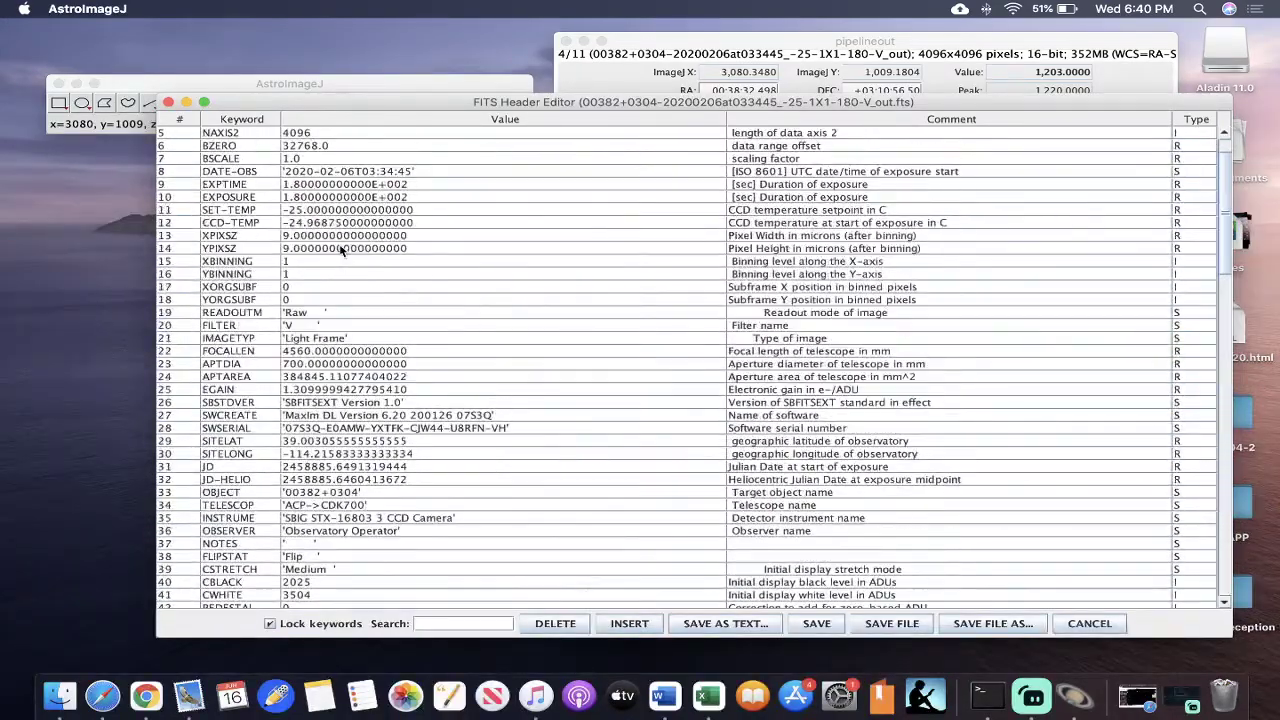
pyautogui.click(168, 102)
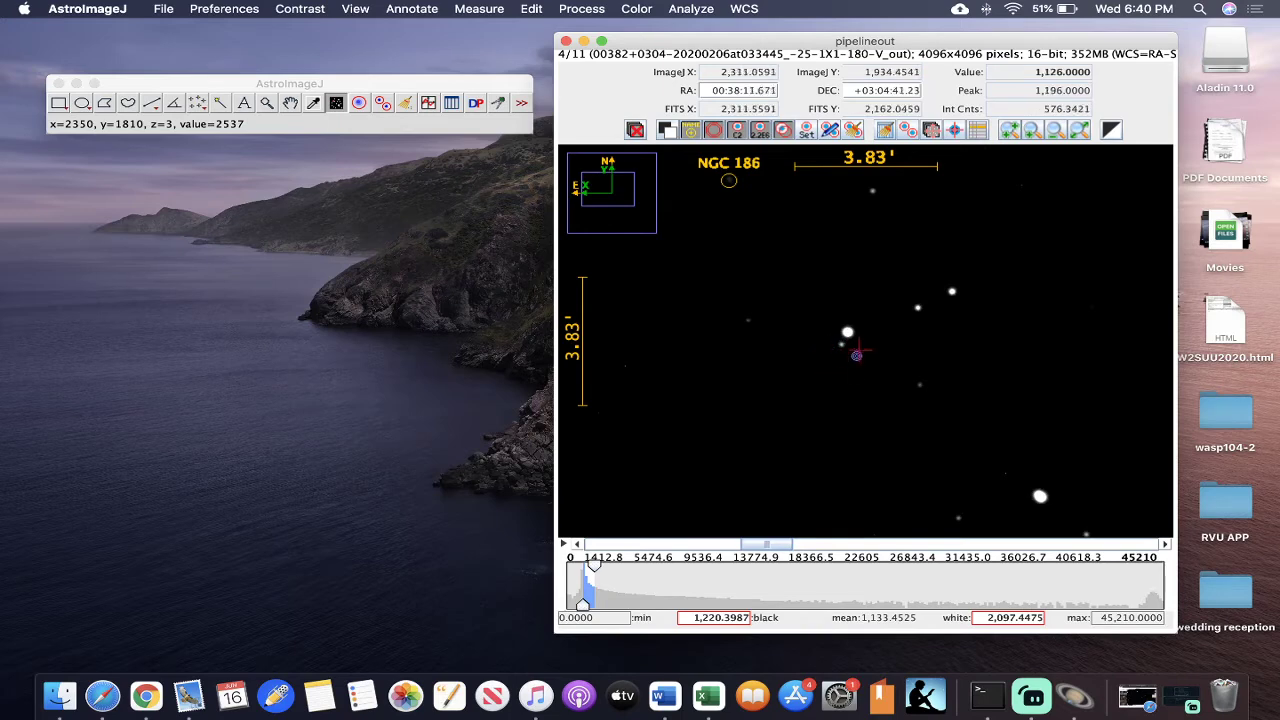
# - Browse back and forth through the image stack to compare the star field and the quality of the individual frames
pyautogui.press('Left')
pyautogui.press('Left')
pyautogui.press('Left')
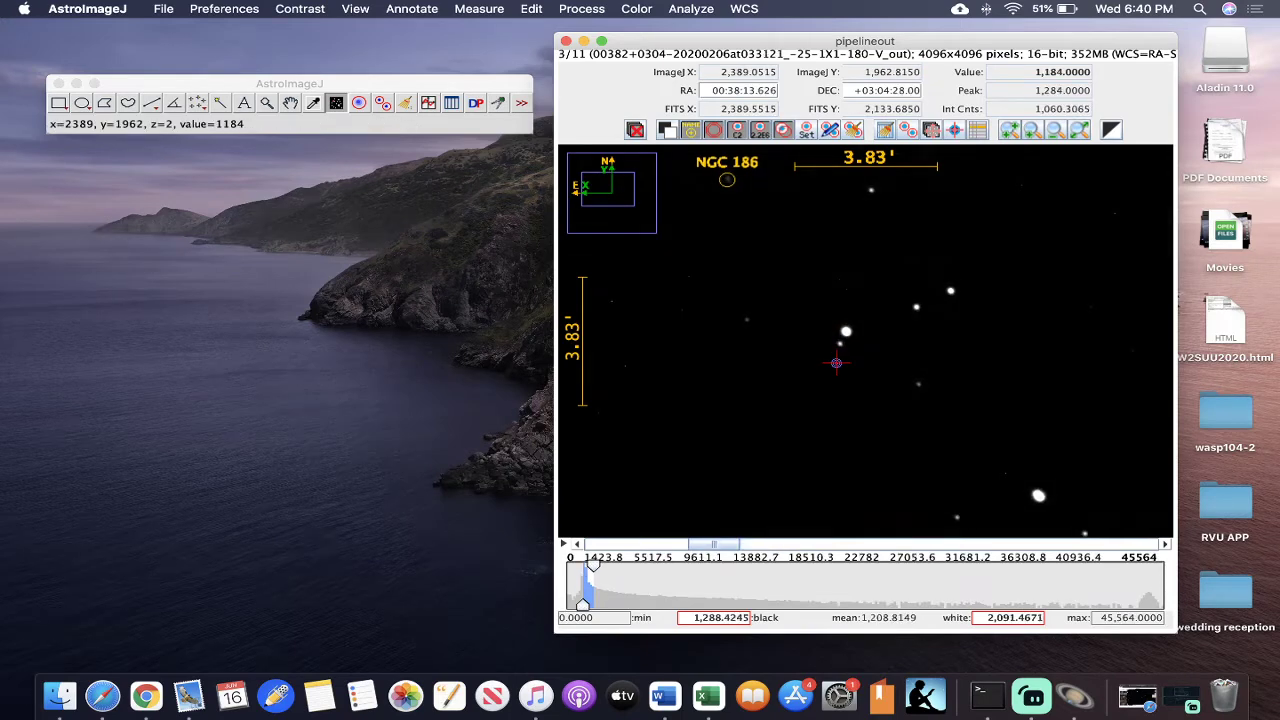
pyautogui.press('Right')
pyautogui.press('Right')
pyautogui.press('Right')
pyautogui.press('Right')
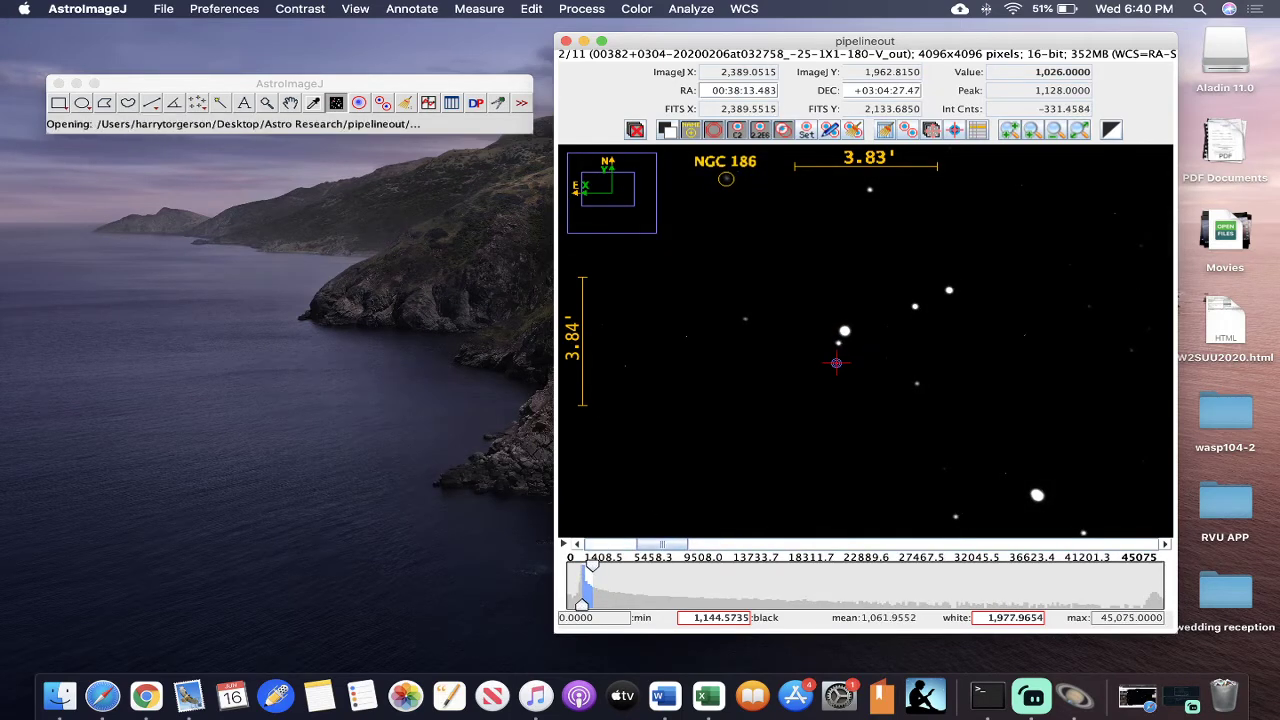
pyautogui.press('Right')
pyautogui.press('Right')
pyautogui.press('Right')
pyautogui.press('Right')
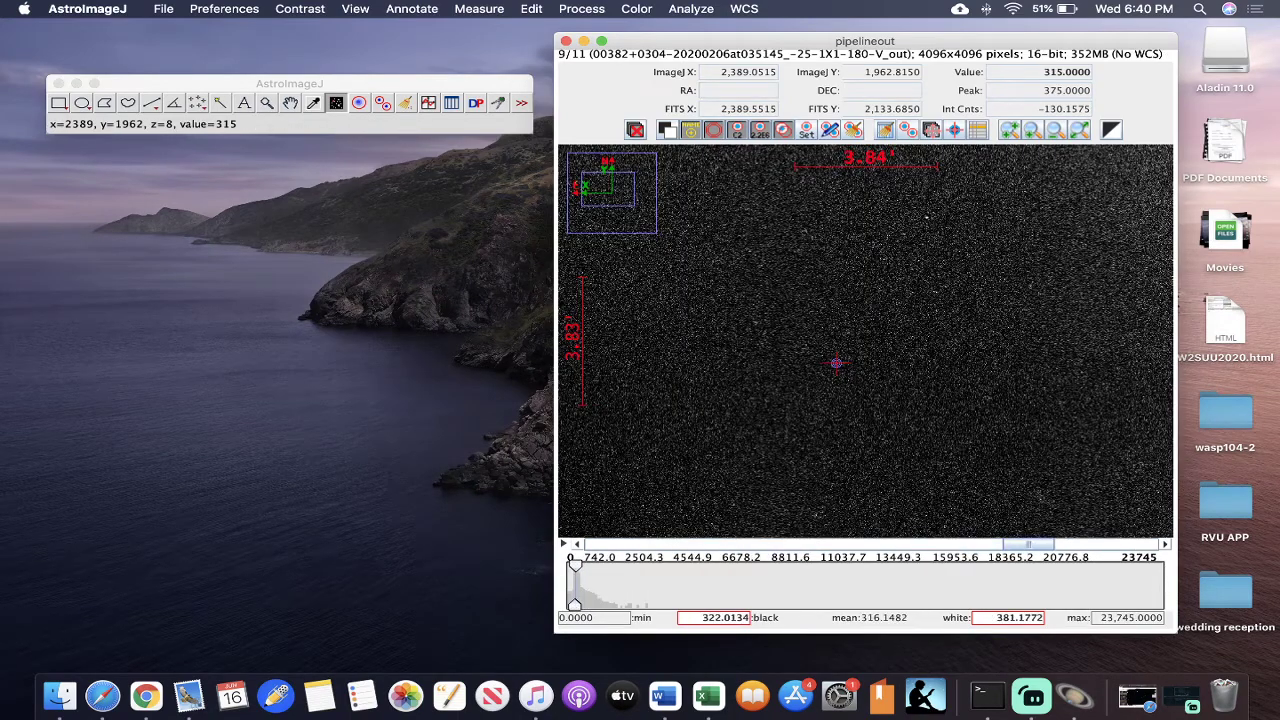
pyautogui.press('Right')
pyautogui.press('Right')
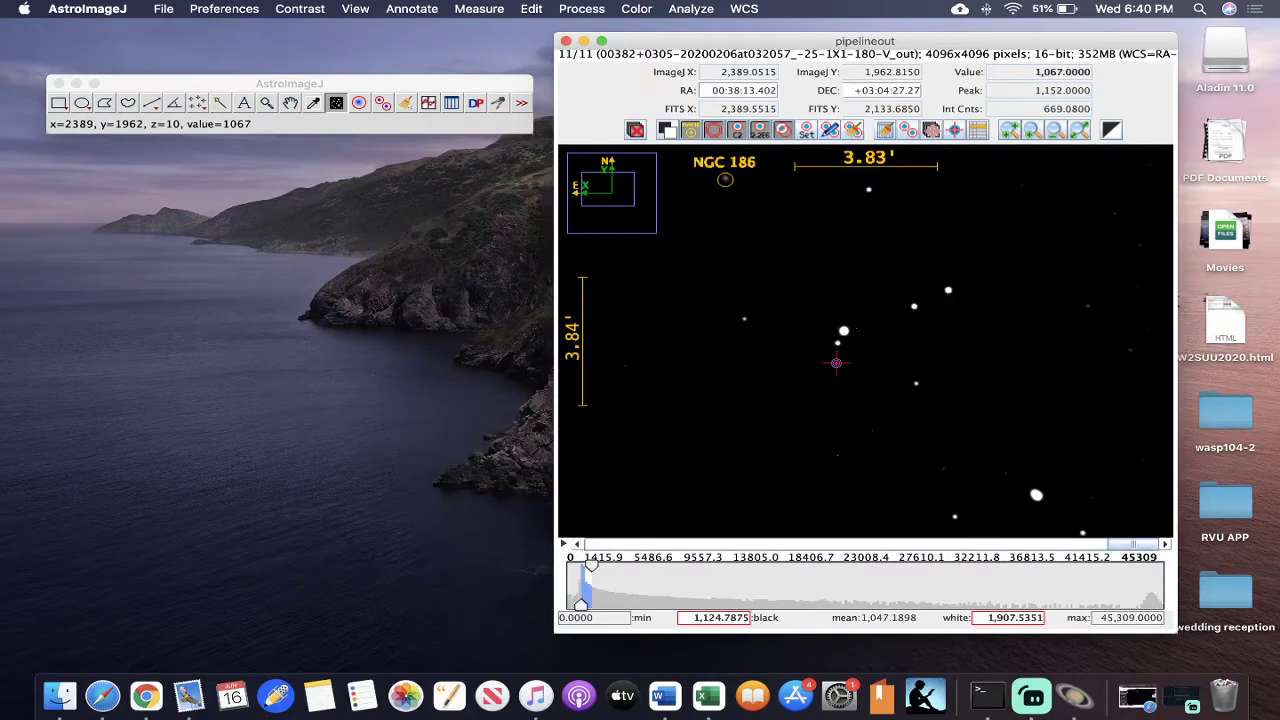
pyautogui.press('Left')
pyautogui.press('Left')
pyautogui.press('Left')
pyautogui.press('Left')
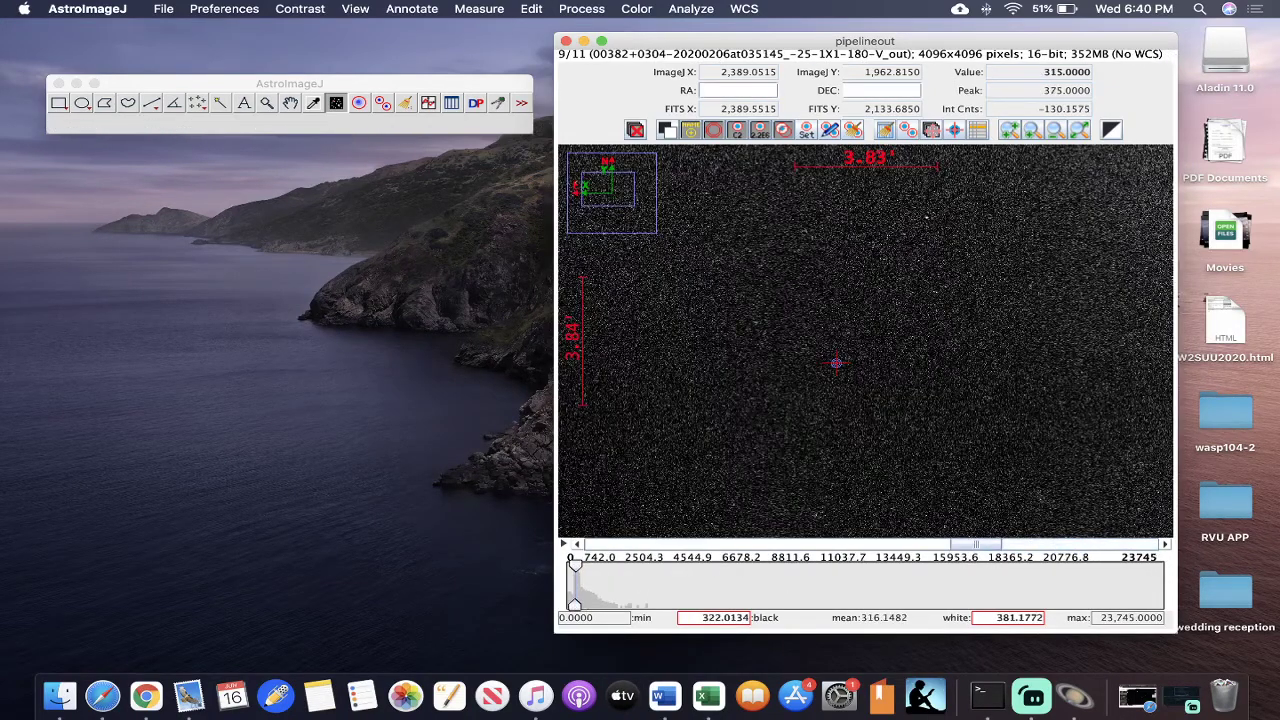
pyautogui.press('Left')
pyautogui.press('Left')
pyautogui.press('Left')
pyautogui.press('Left')
pyautogui.press('Left')
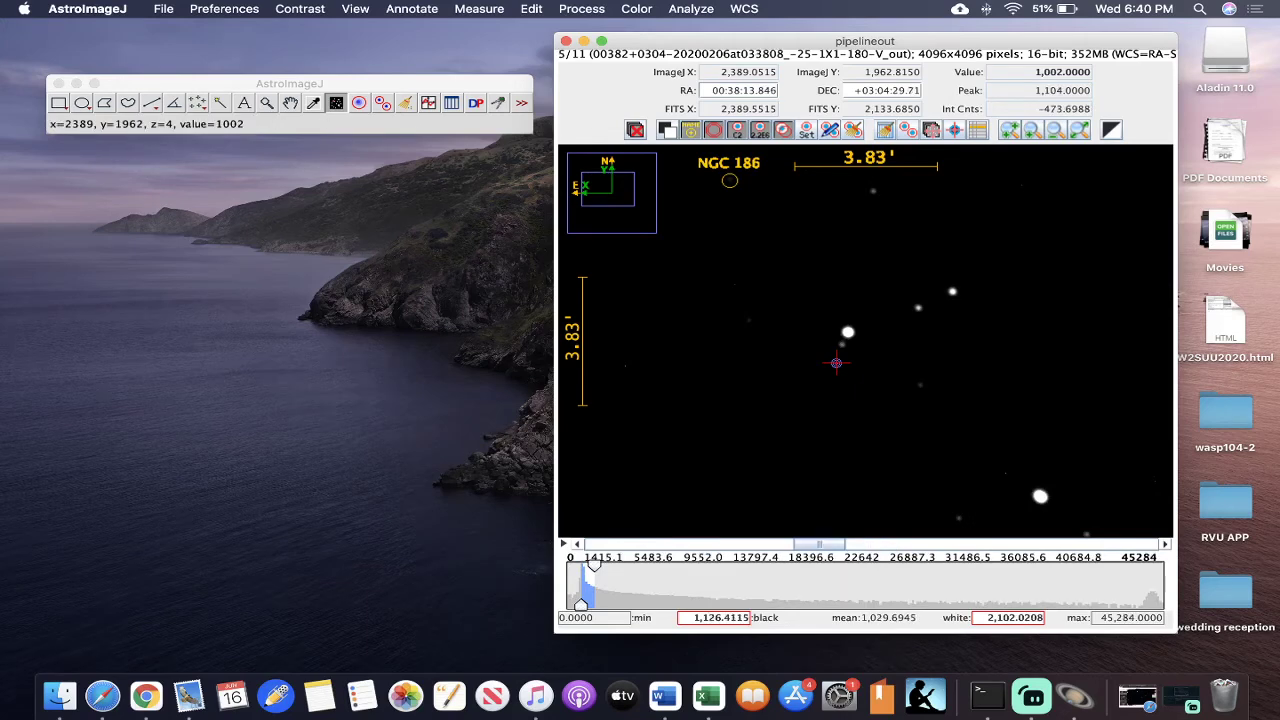
# - Plot the seeing profile of the bright central star in the first and second images, closing each plot after viewing
pyautogui.press('Left')
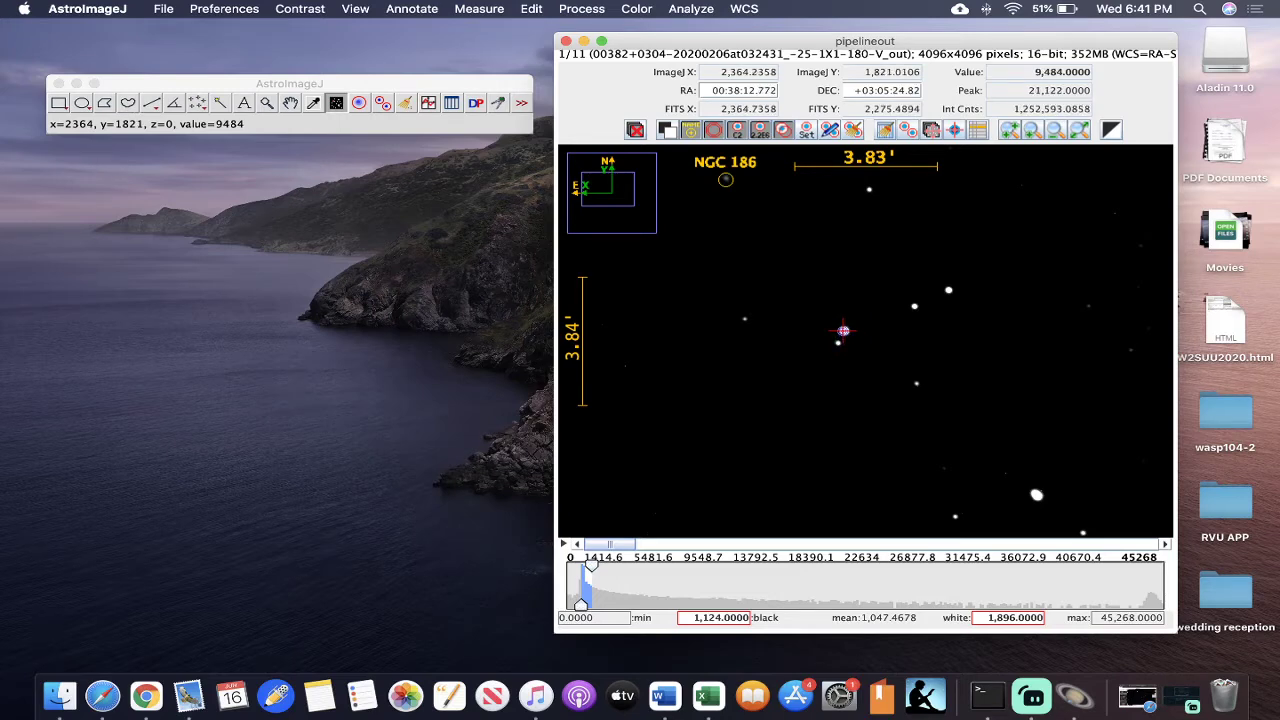
pyautogui.click(843, 331)
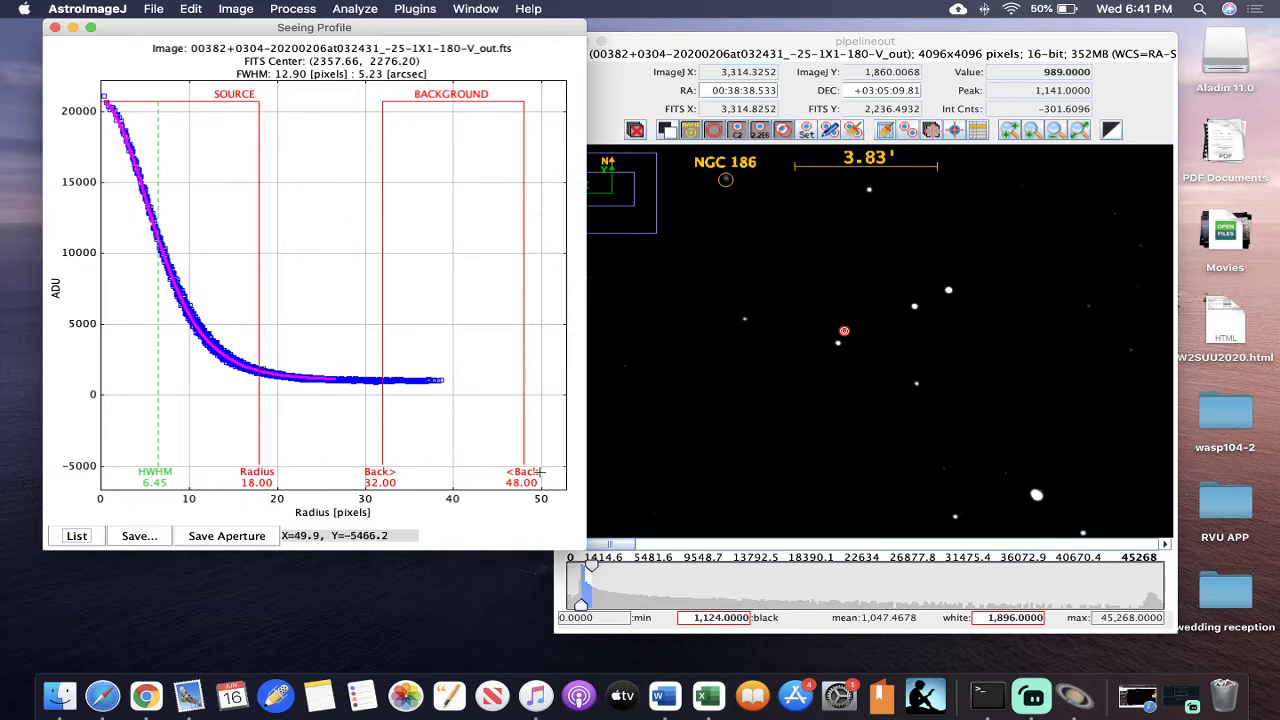
pyautogui.click(55, 28)
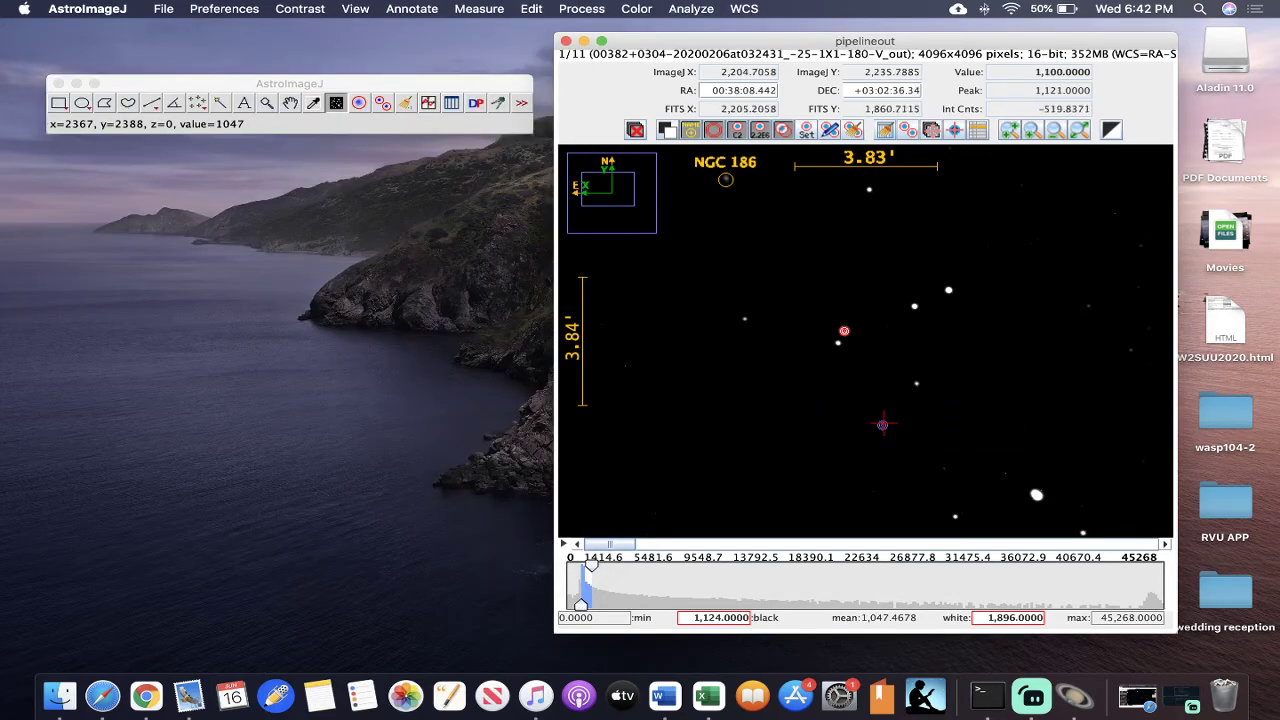
pyautogui.press('Right')
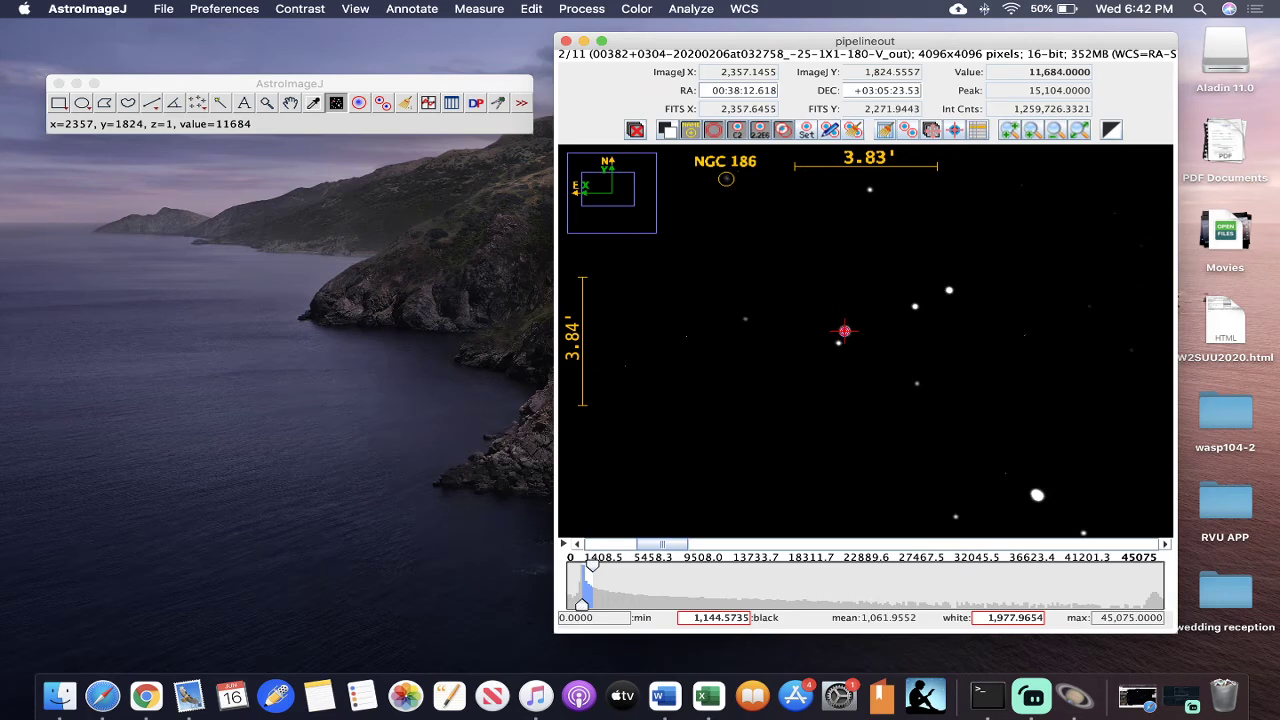
pyautogui.click(844, 331)
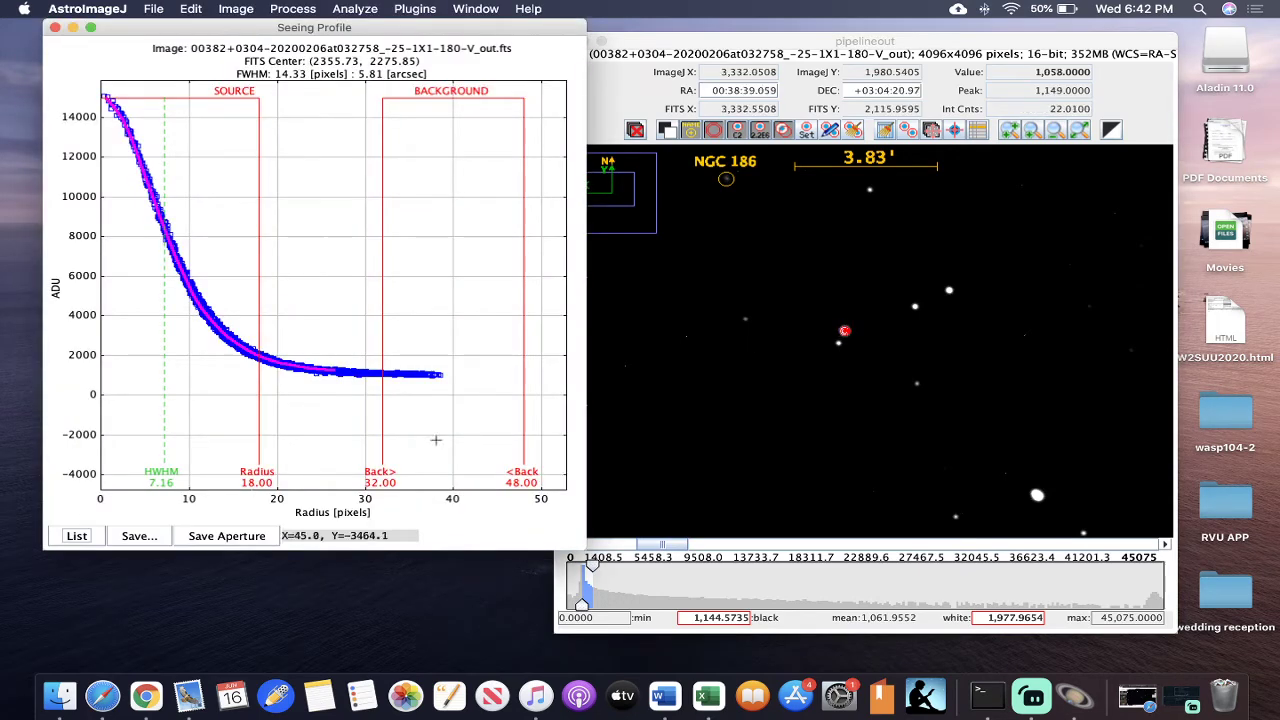
pyautogui.click(55, 28)
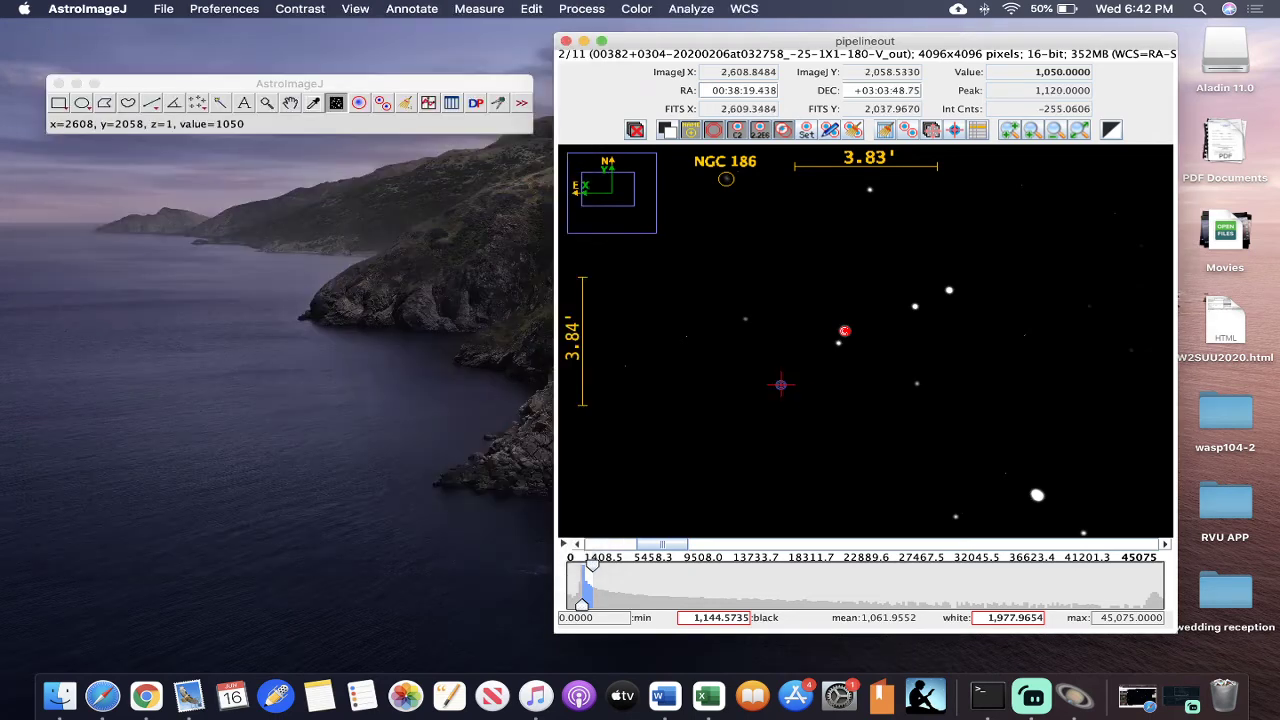
# - Plot the seeing profile of the same bright star in the third and fourth images, closing each plot after viewing
pyautogui.click(1166, 548)
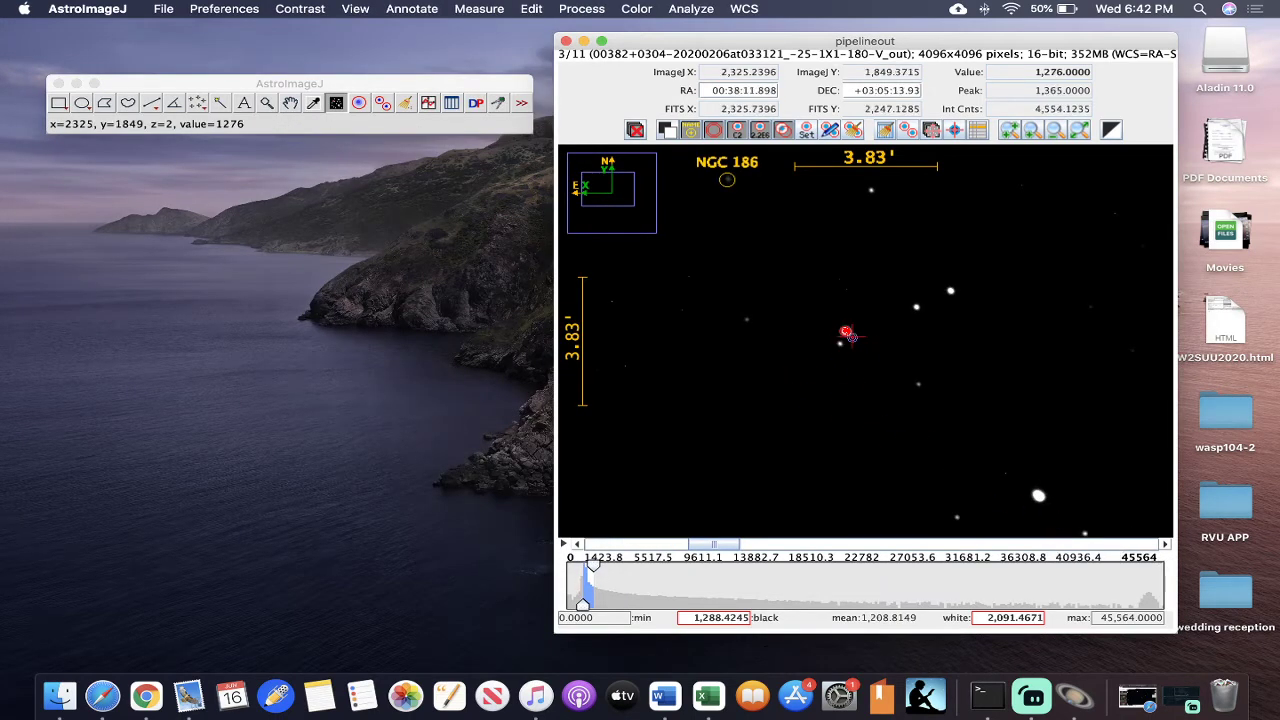
pyautogui.keyDown('alt'); pyautogui.click(845, 331); pyautogui.keyUp('alt')
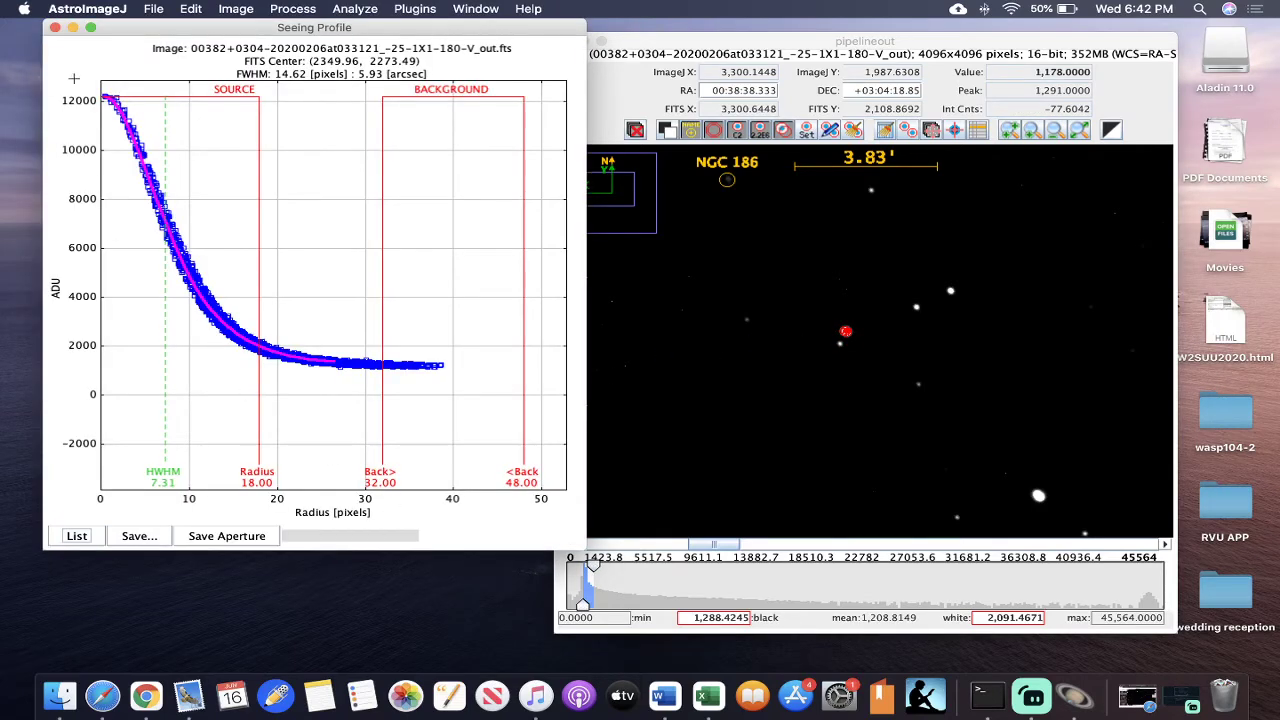
pyautogui.click(55, 28)
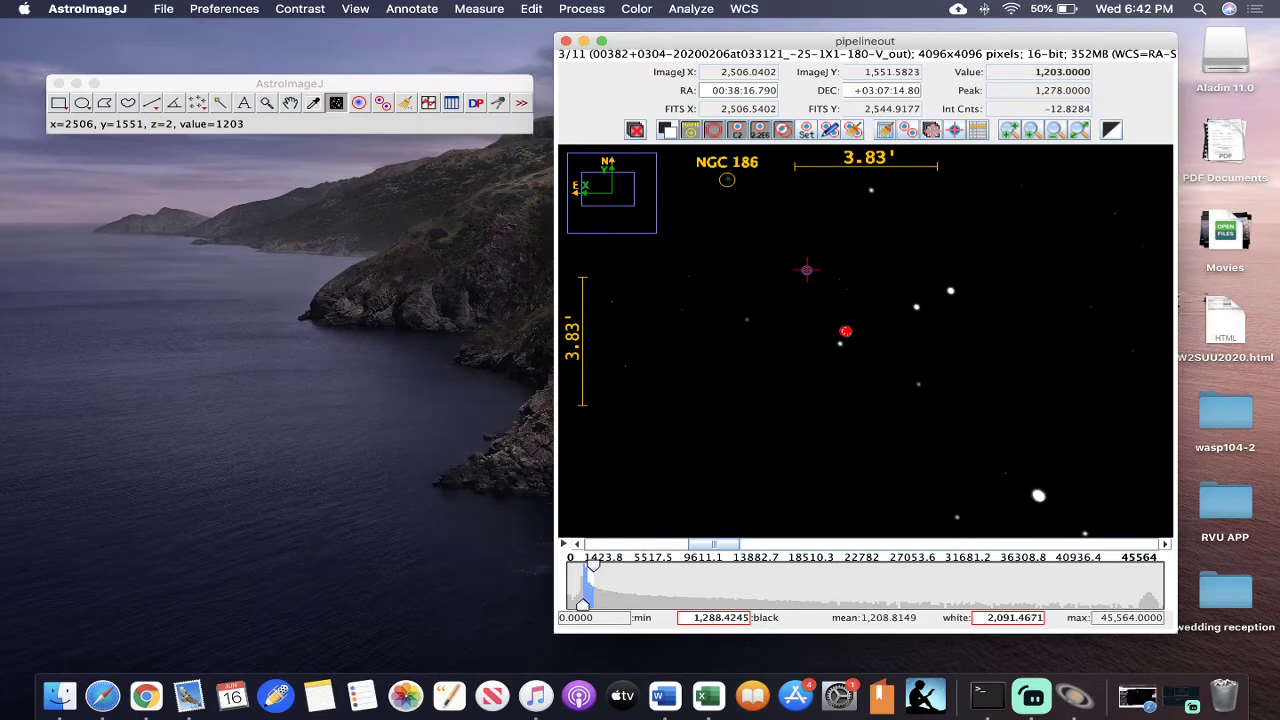
pyautogui.press('Right')
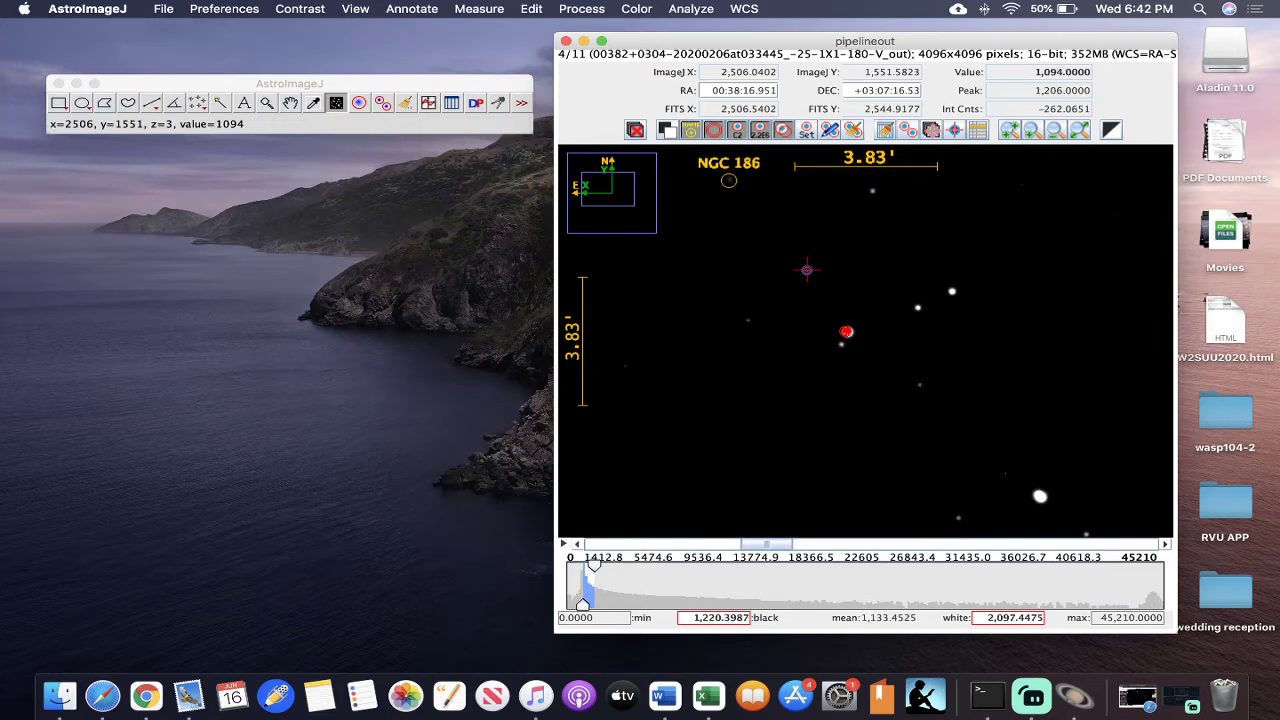
pyautogui.click(846, 331)
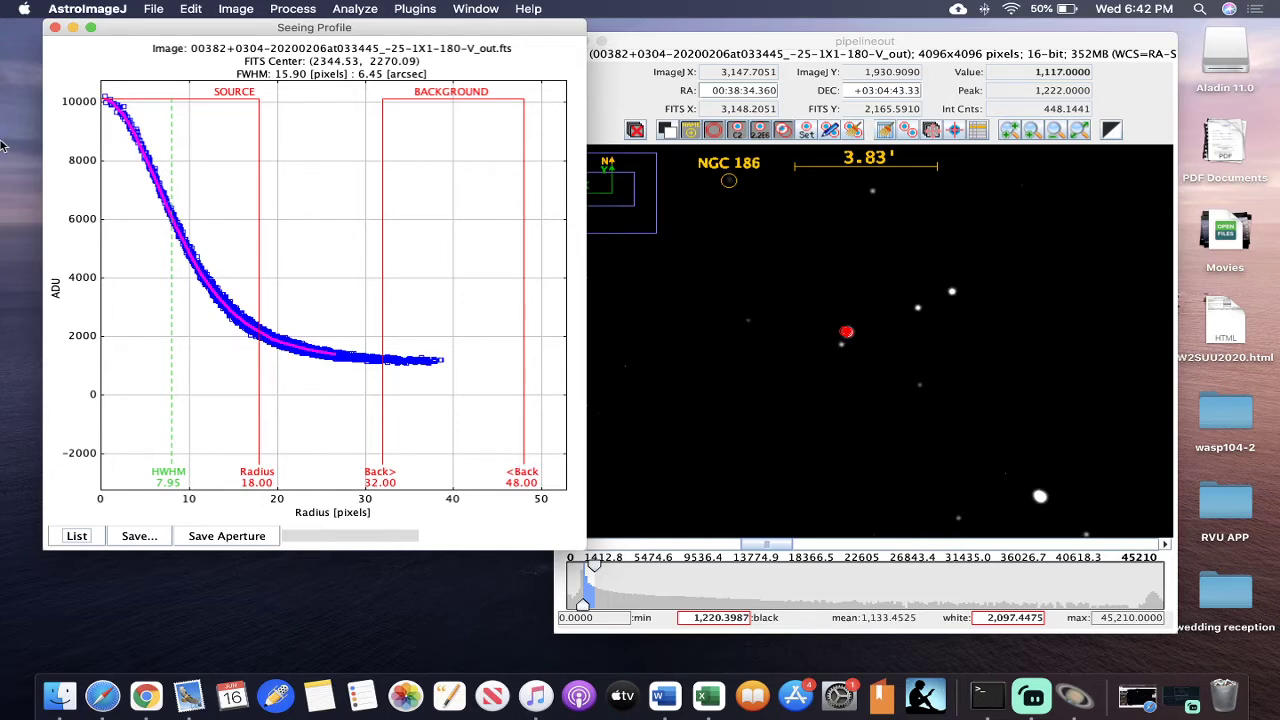
pyautogui.click(55, 29)
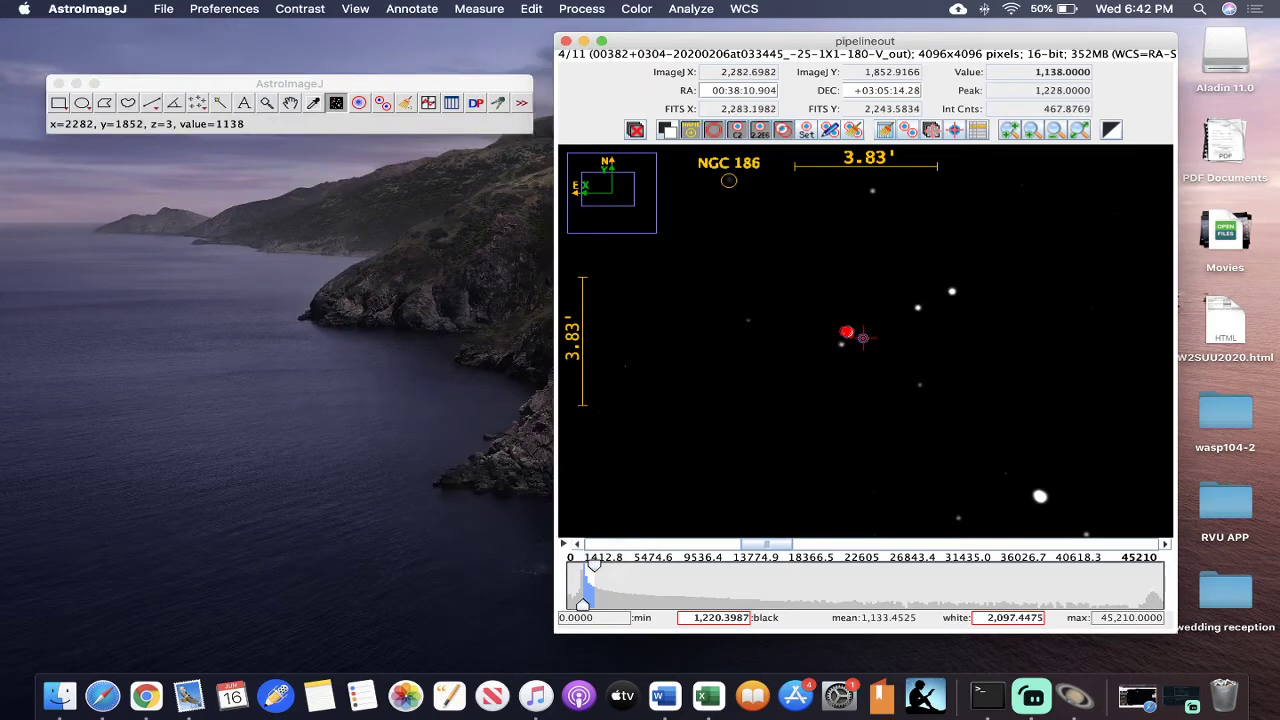
# - Clear the image overlay and set the object aperture radius to 18, inner background annulus to 32 and outer annulus to 48
pyautogui.click(856, 136)
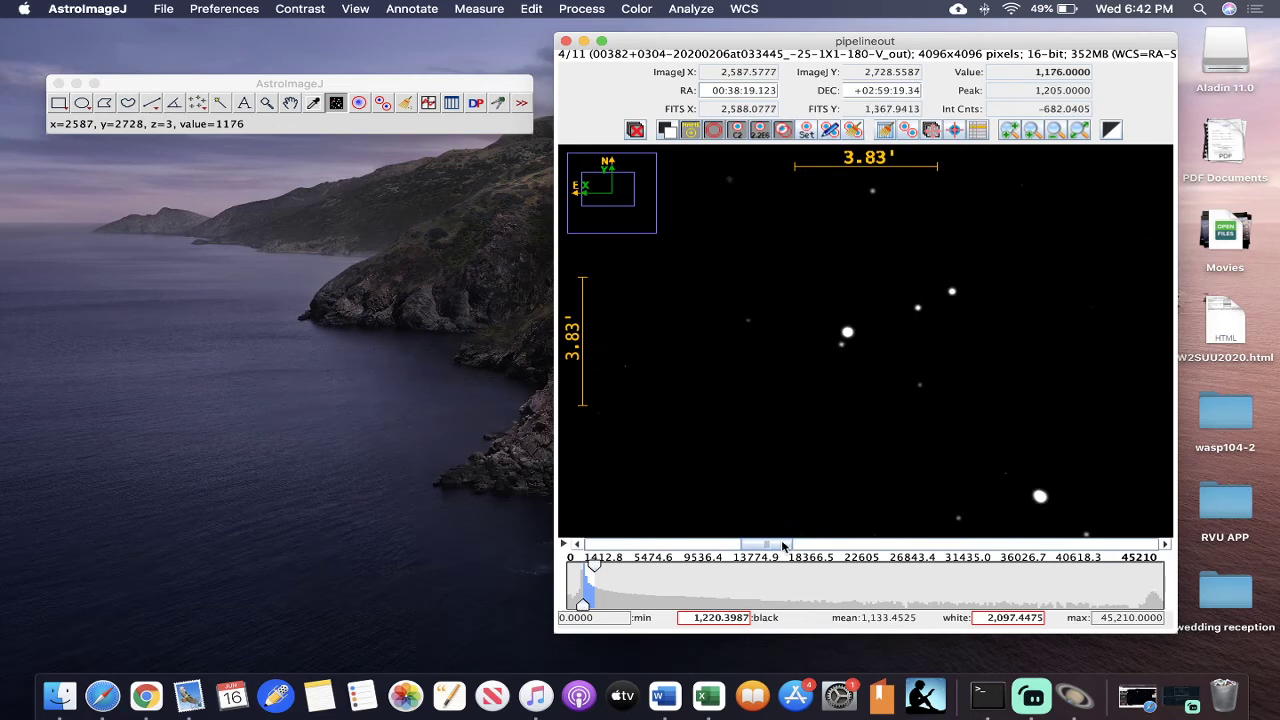
pyautogui.click(808, 134)
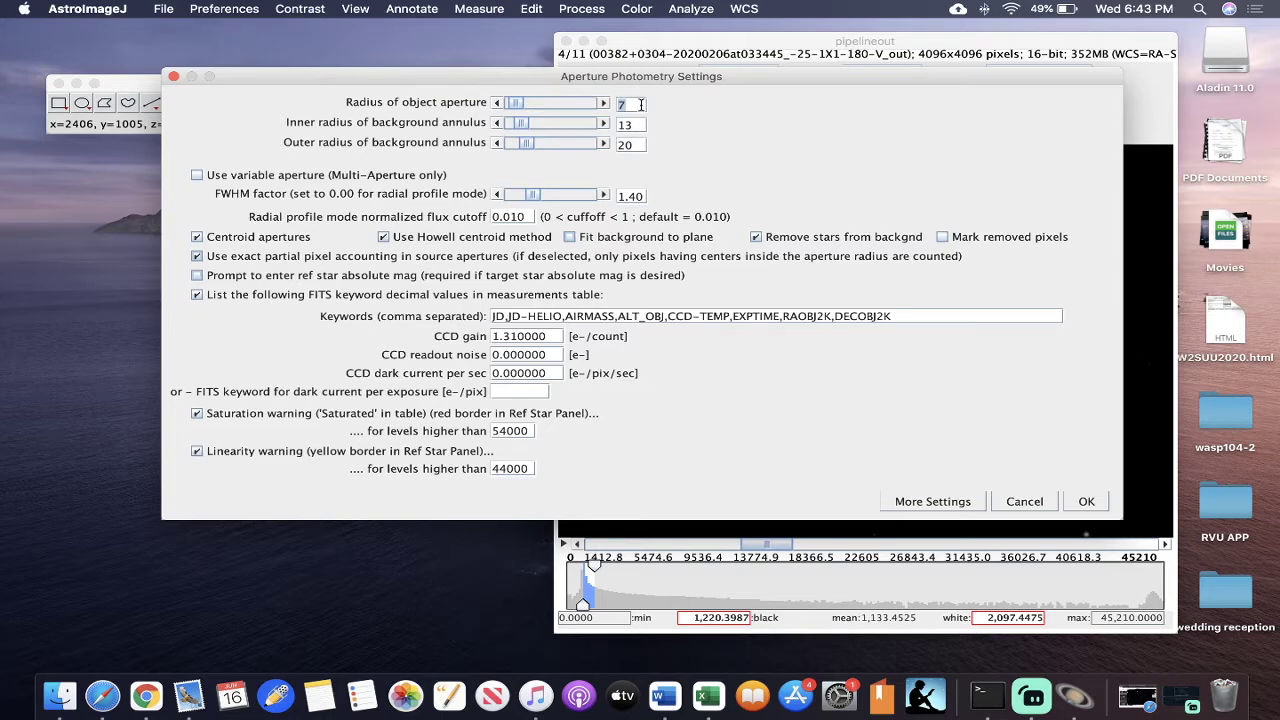
pyautogui.write('18')
pyautogui.doubleClick(640, 122)
pyautogui.write('32')
pyautogui.doubleClick(636, 146)
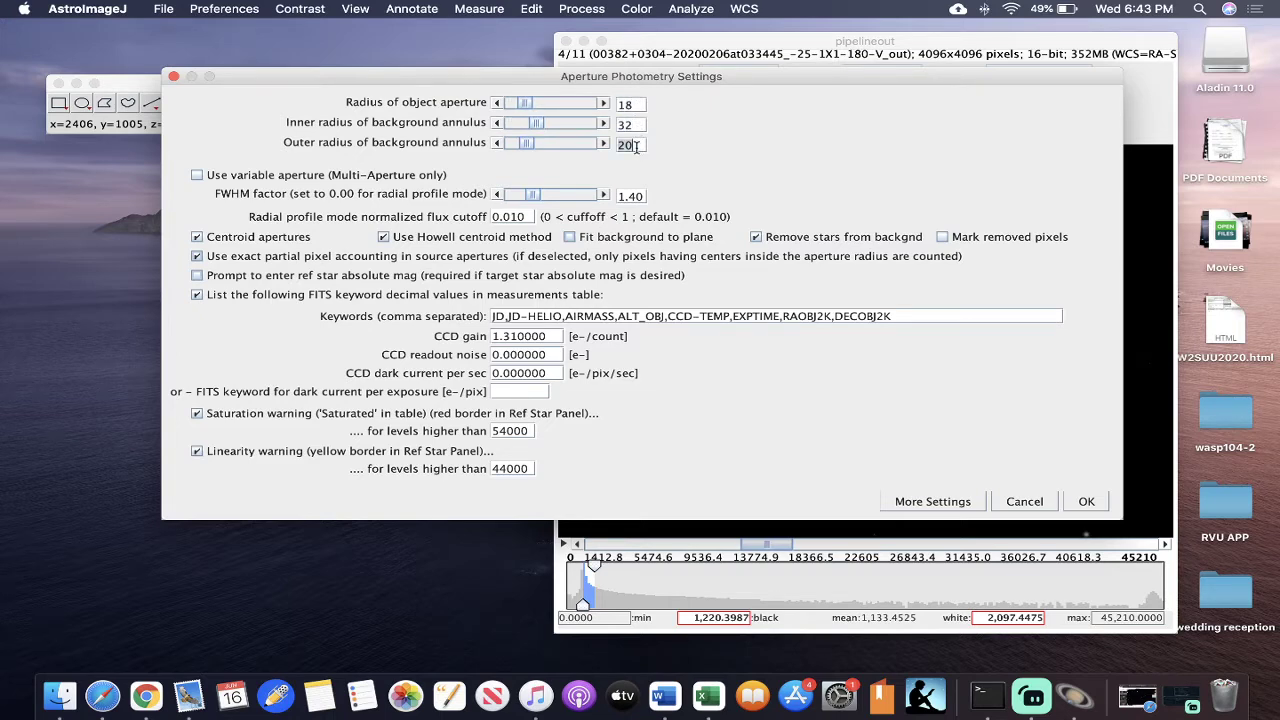
pyautogui.write('48')
pyautogui.click(1086, 502)
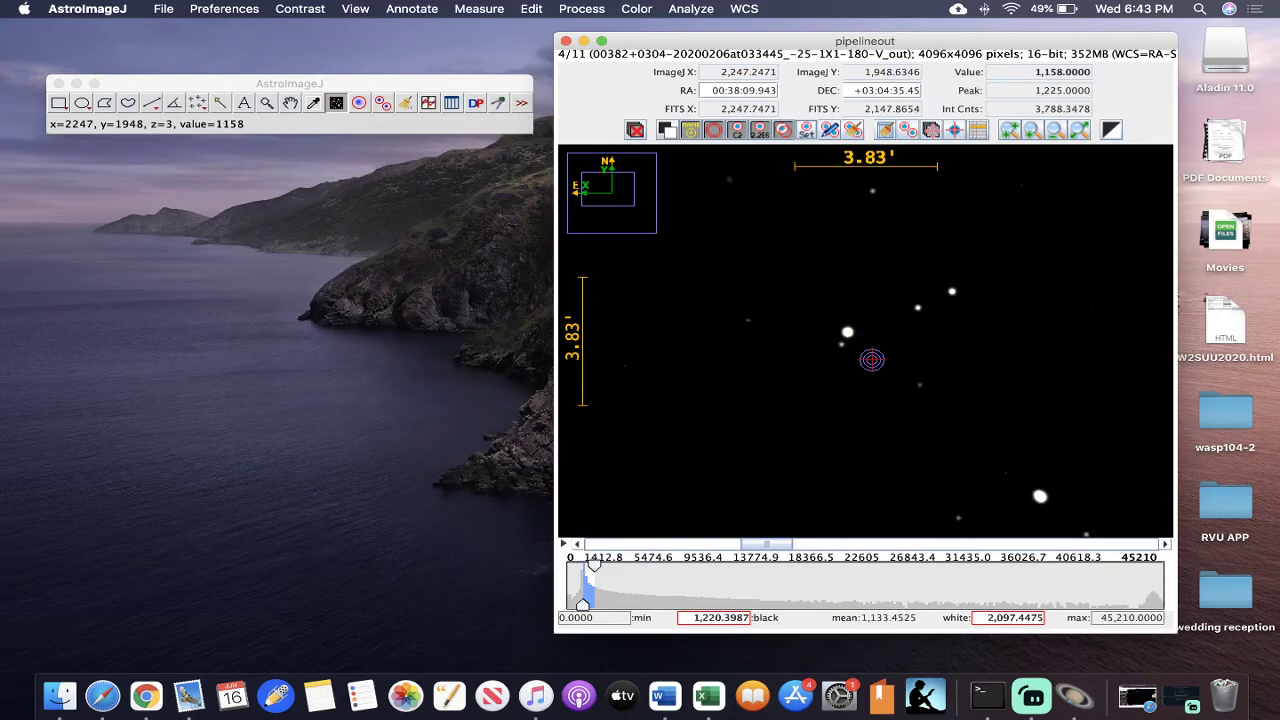
# - Set the object aperture radius to 36, the inner background annulus radius to 48 and the outer radius to 52
pyautogui.click(806, 131)
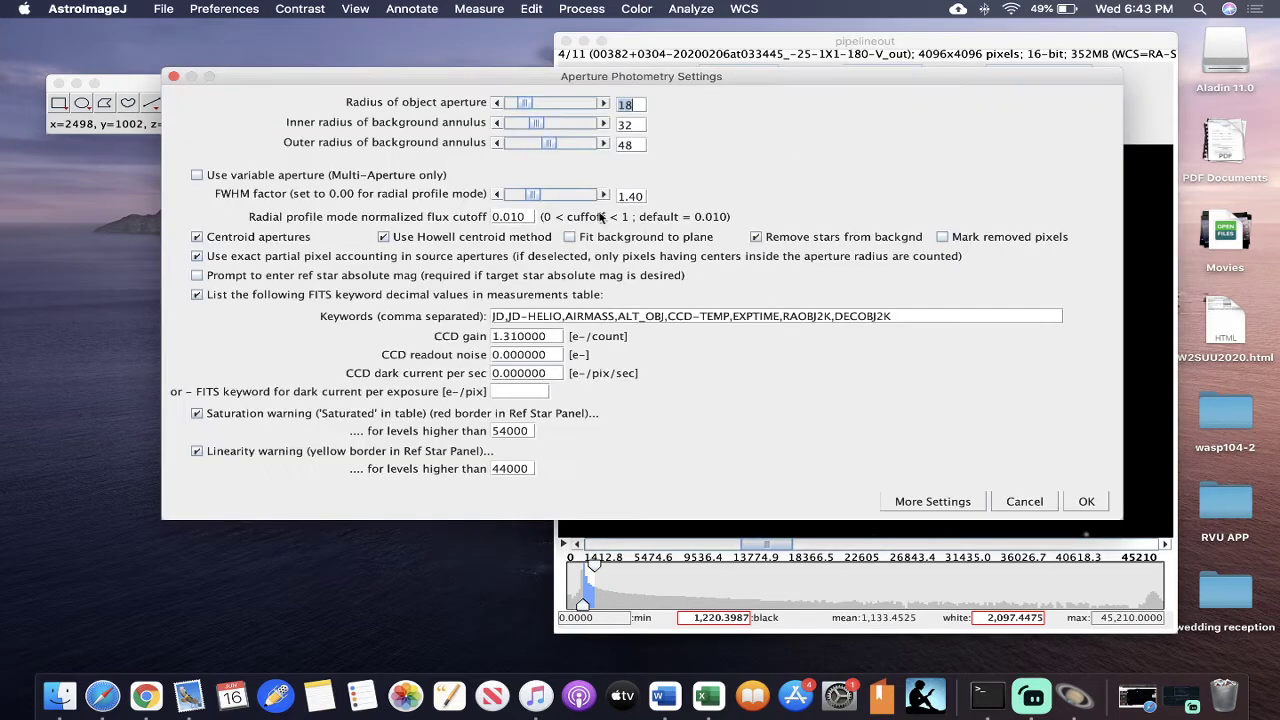
pyautogui.write('36')
pyautogui.doubleClick(634, 125)
pyautogui.write('48')
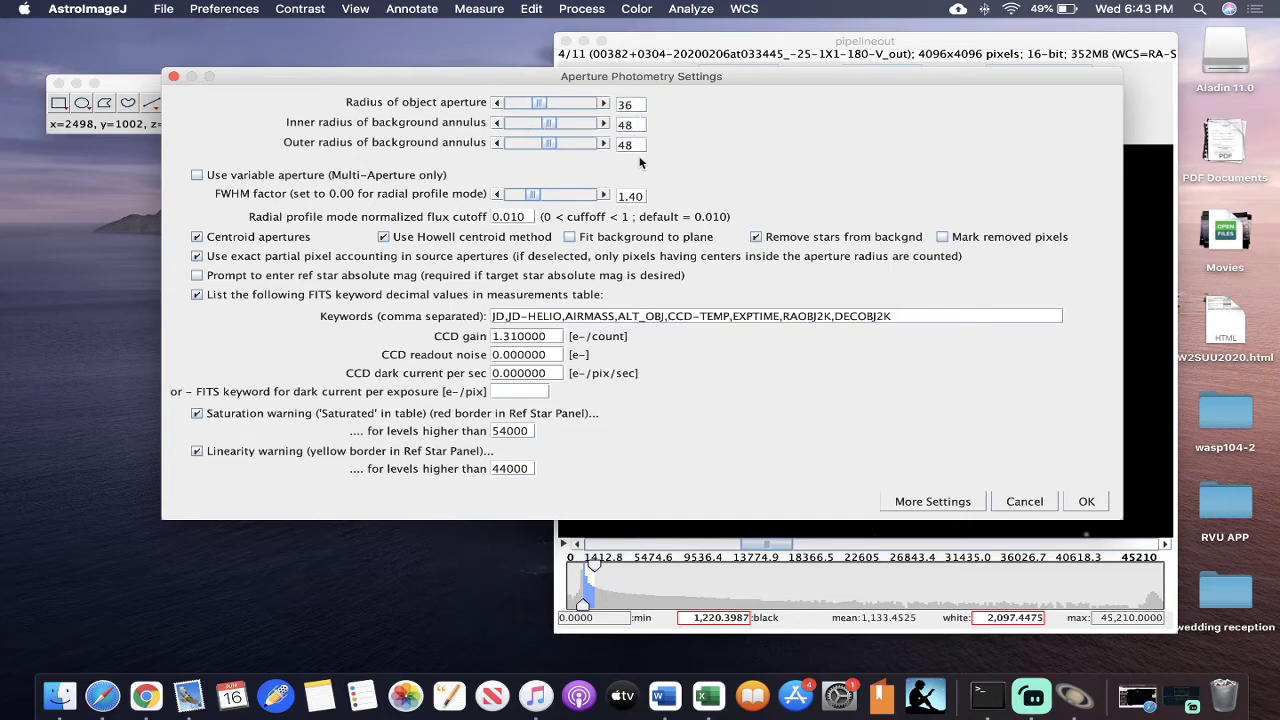
pyautogui.doubleClick(637, 146)
pyautogui.write('52')
pyautogui.click(1086, 502)
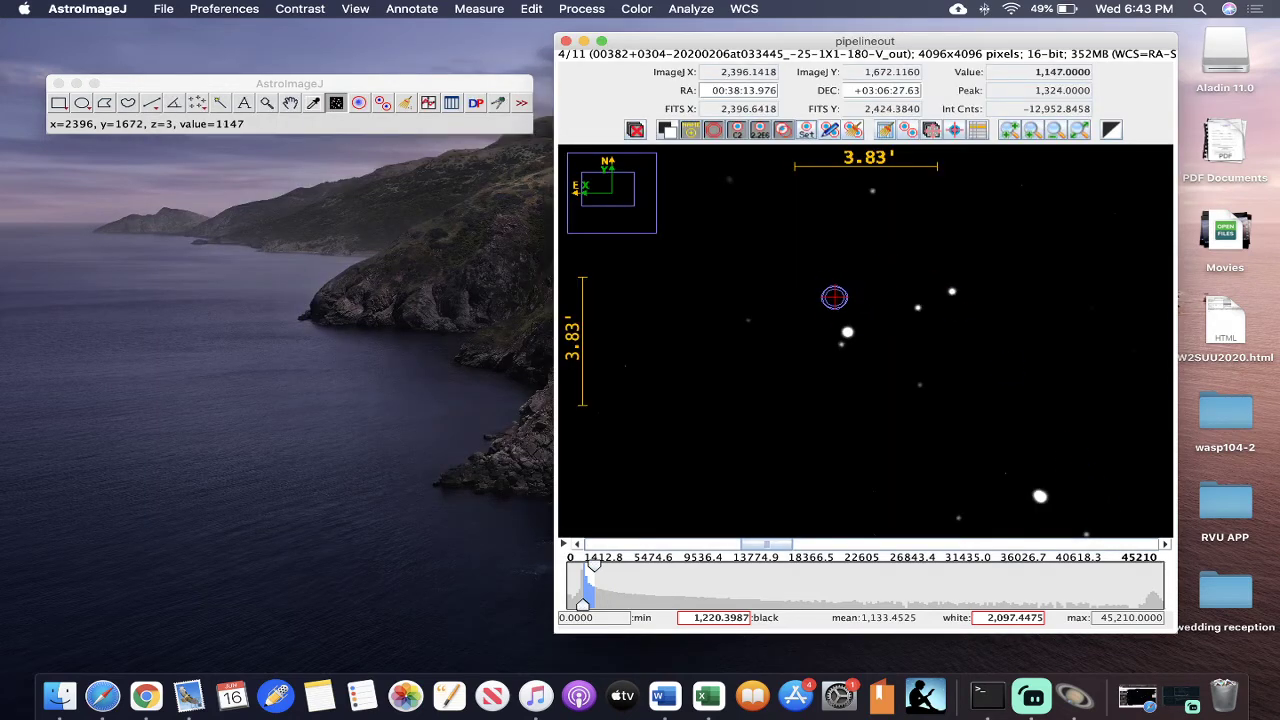
# - Set the object aperture radius to 18, the inner background annulus to 32 and the outer annulus to 48
pyautogui.click(806, 131)
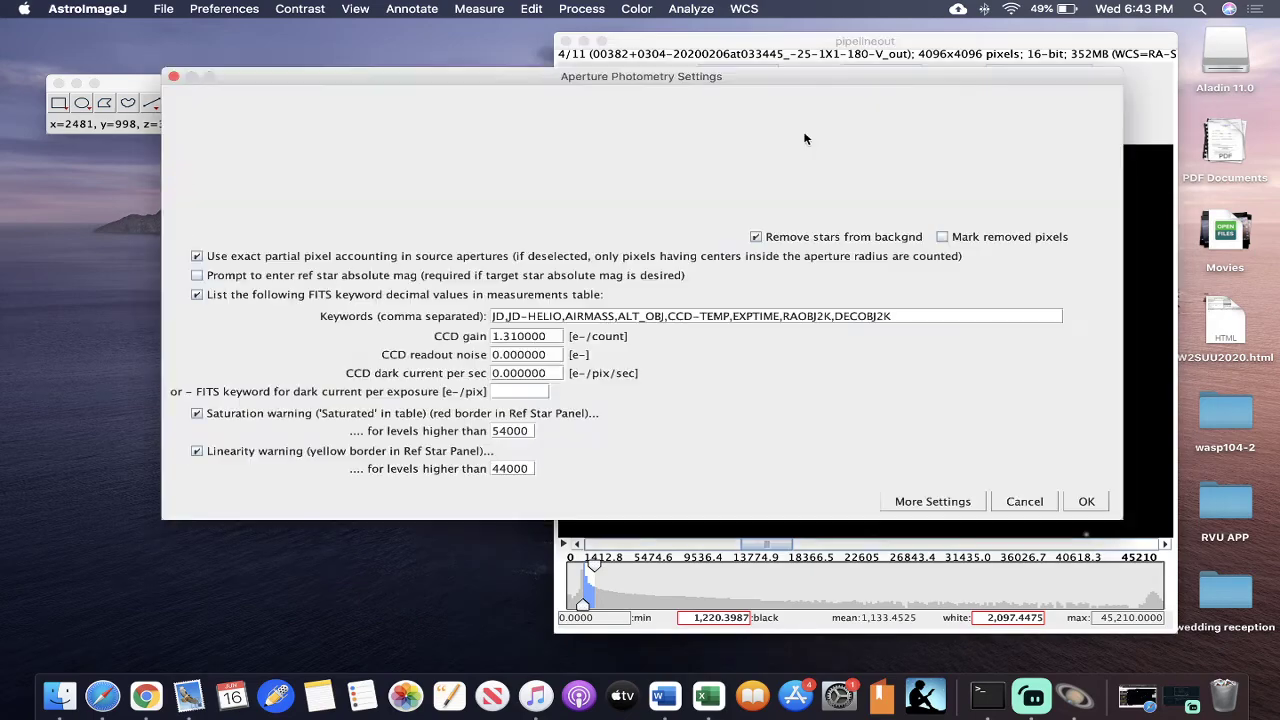
pyautogui.write('18')
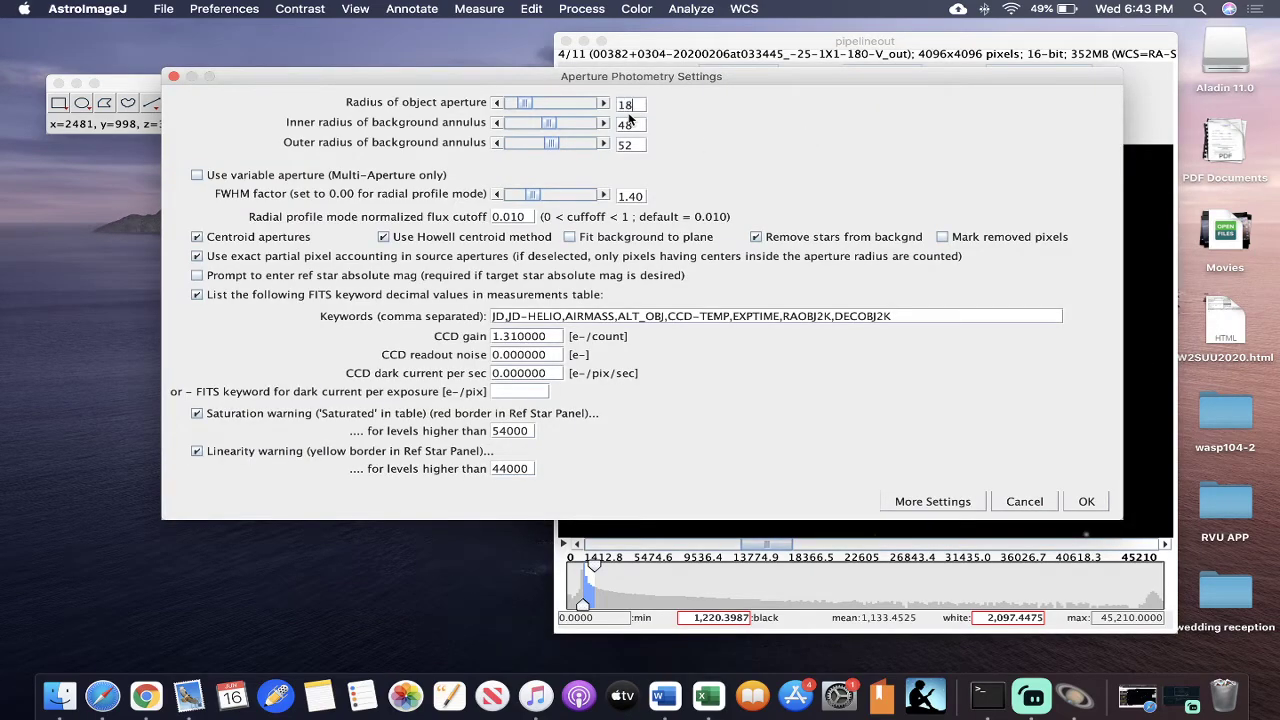
pyautogui.click(637, 125)
pyautogui.write('32')
pyautogui.click(637, 145)
pyautogui.write('48')
pyautogui.click(1086, 501)
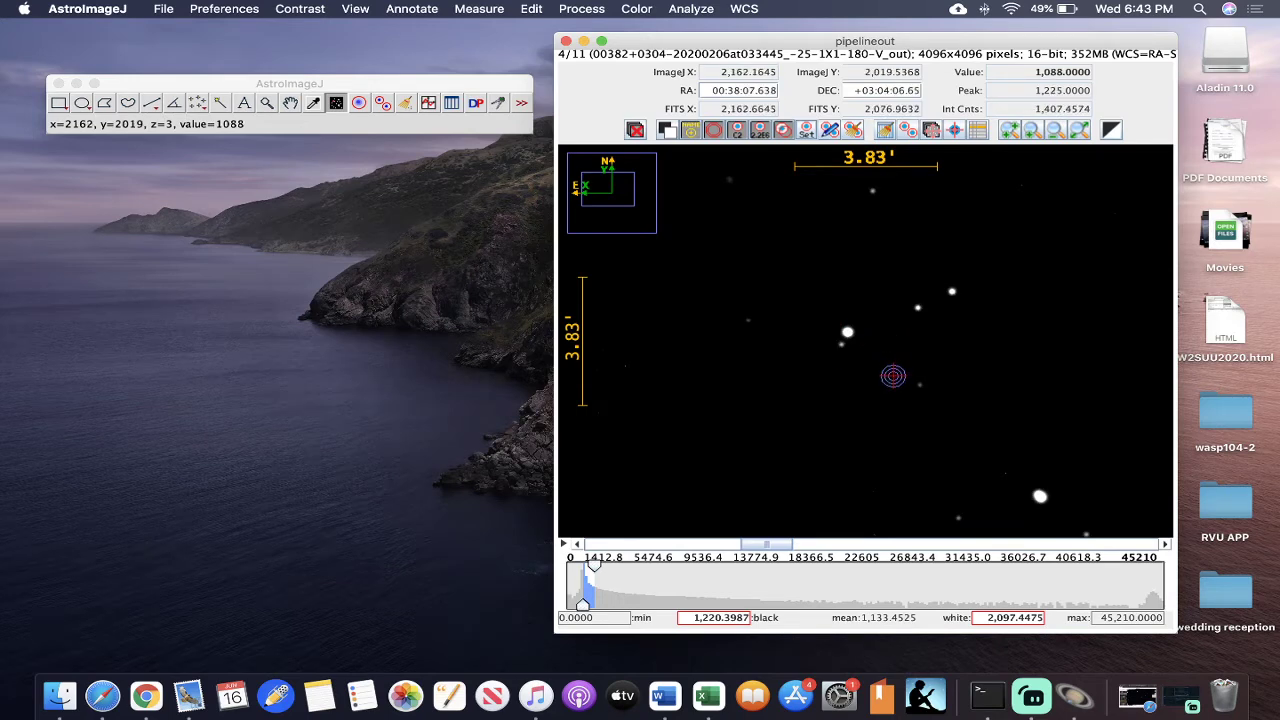
# - Return to the first image, measure from the bright central star to its faint close companion, and minimise the results table
pyautogui.press('Left')
pyautogui.press('Left')
pyautogui.press('Left')
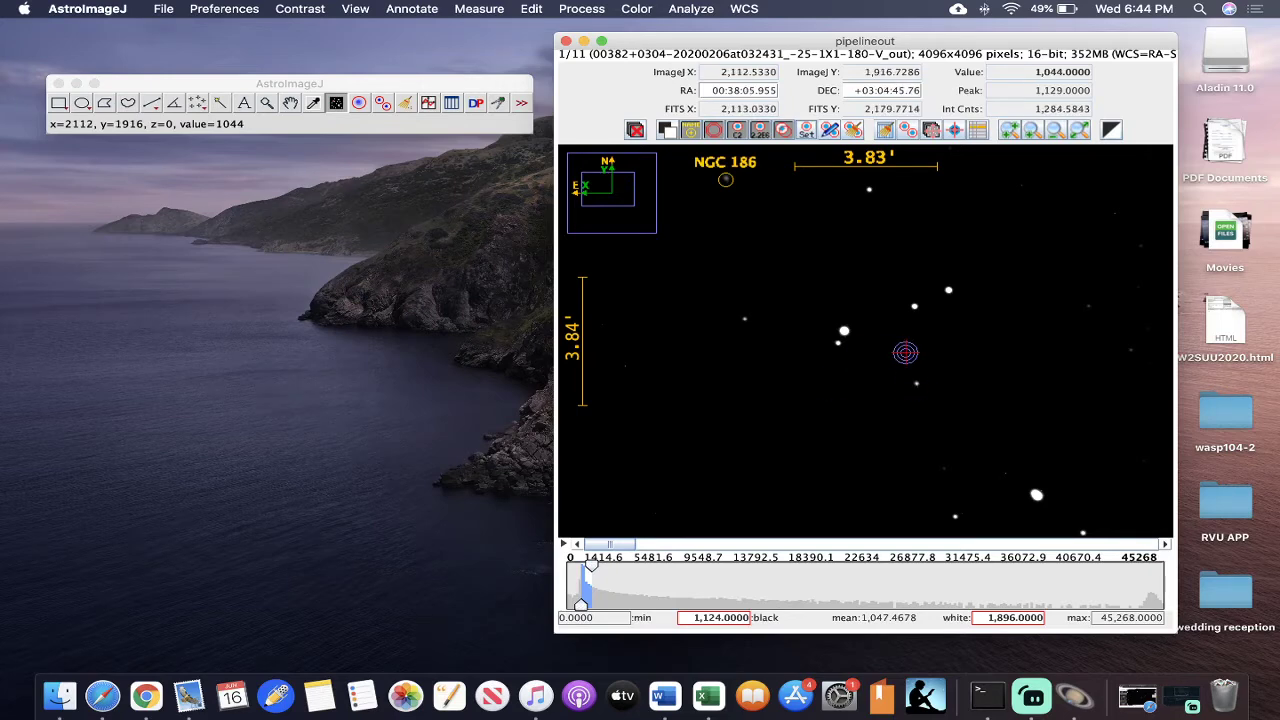
pyautogui.scroll(2, 864, 338)
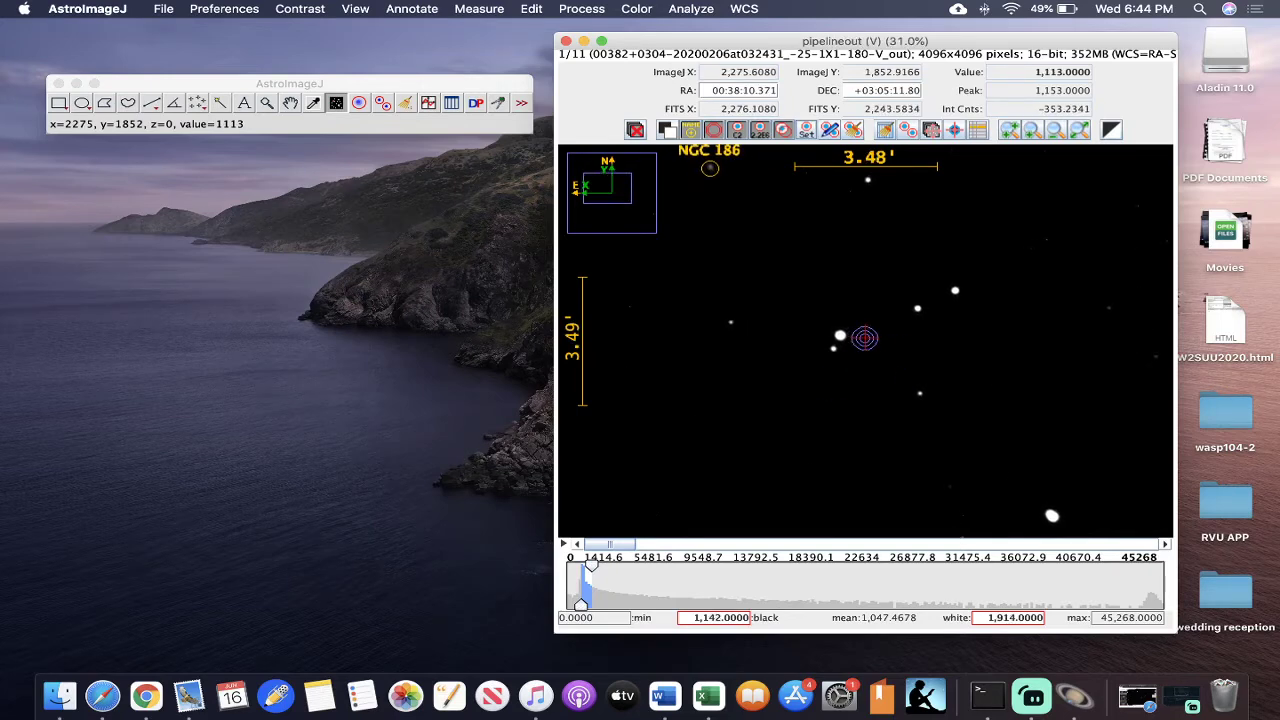
pyautogui.scroll(1, 864, 338)
pyautogui.scroll(-1, 864, 338)
pyautogui.scroll(-2, 864, 338)
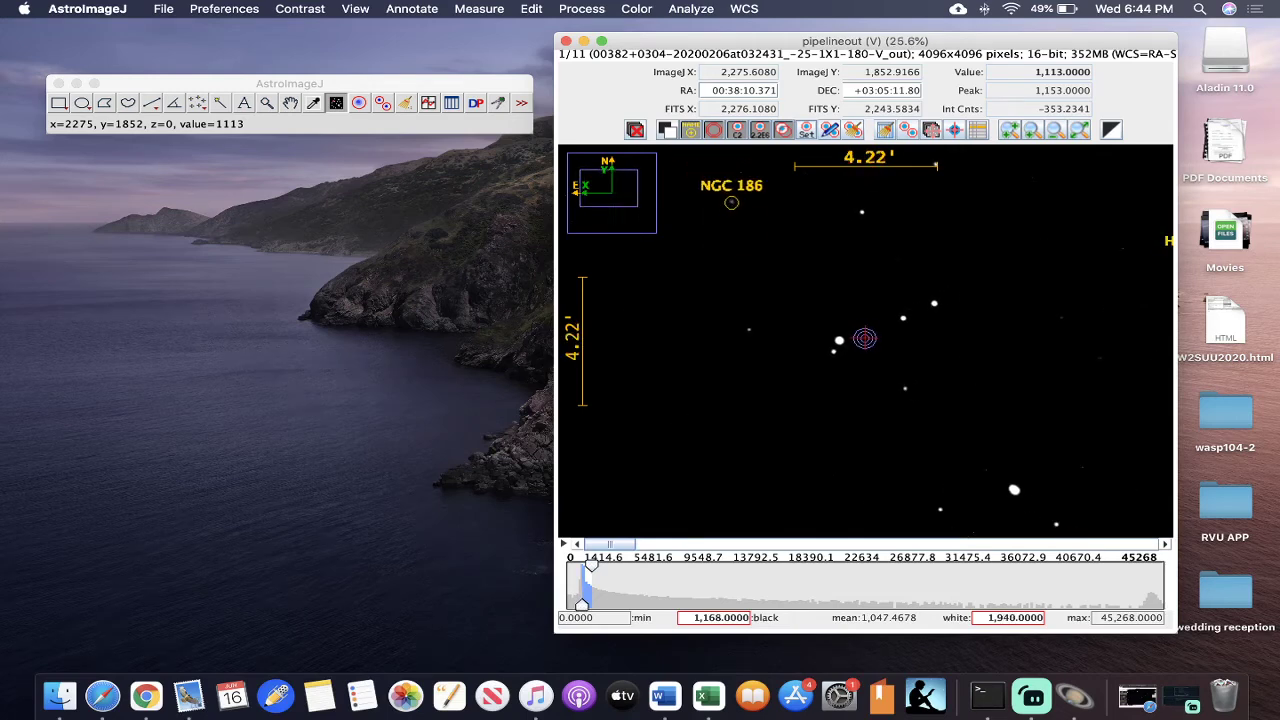
pyautogui.scroll(-7, 864, 338)
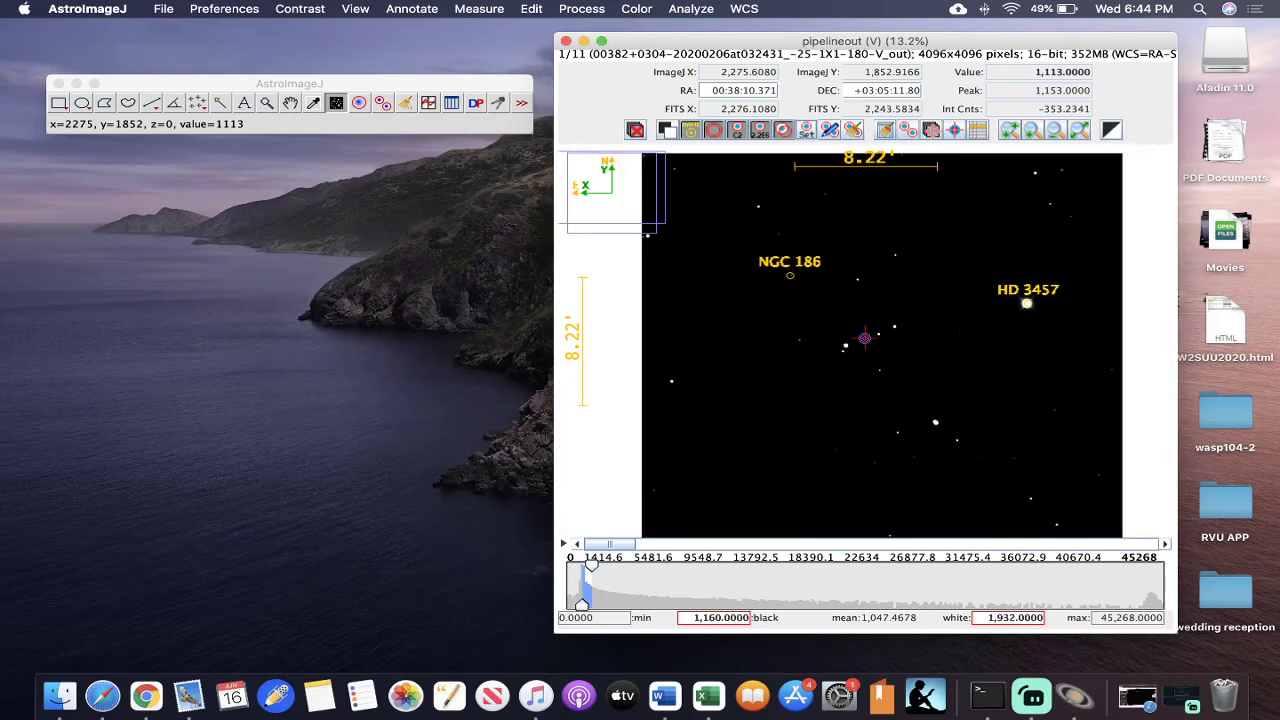
pyautogui.scroll(6, 864, 338)
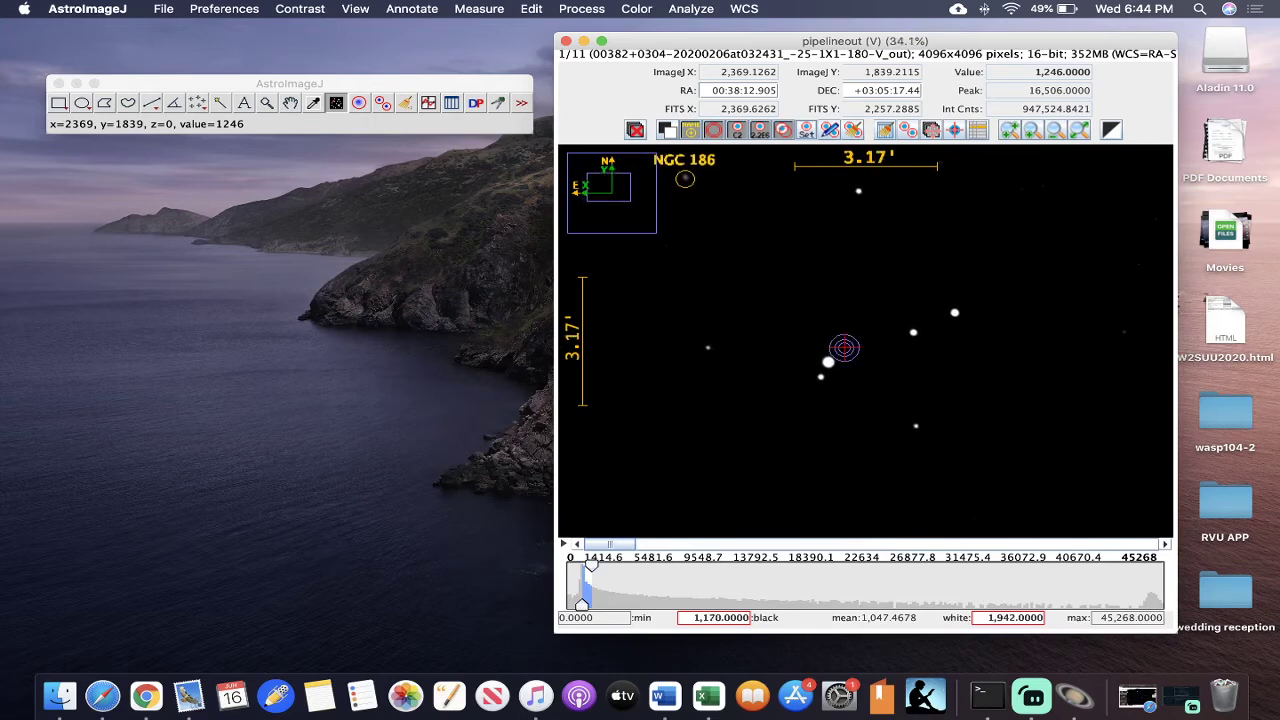
pyautogui.moveTo(845, 380); pyautogui.dragTo(861, 334)
pyautogui.scroll(3, 862, 334)
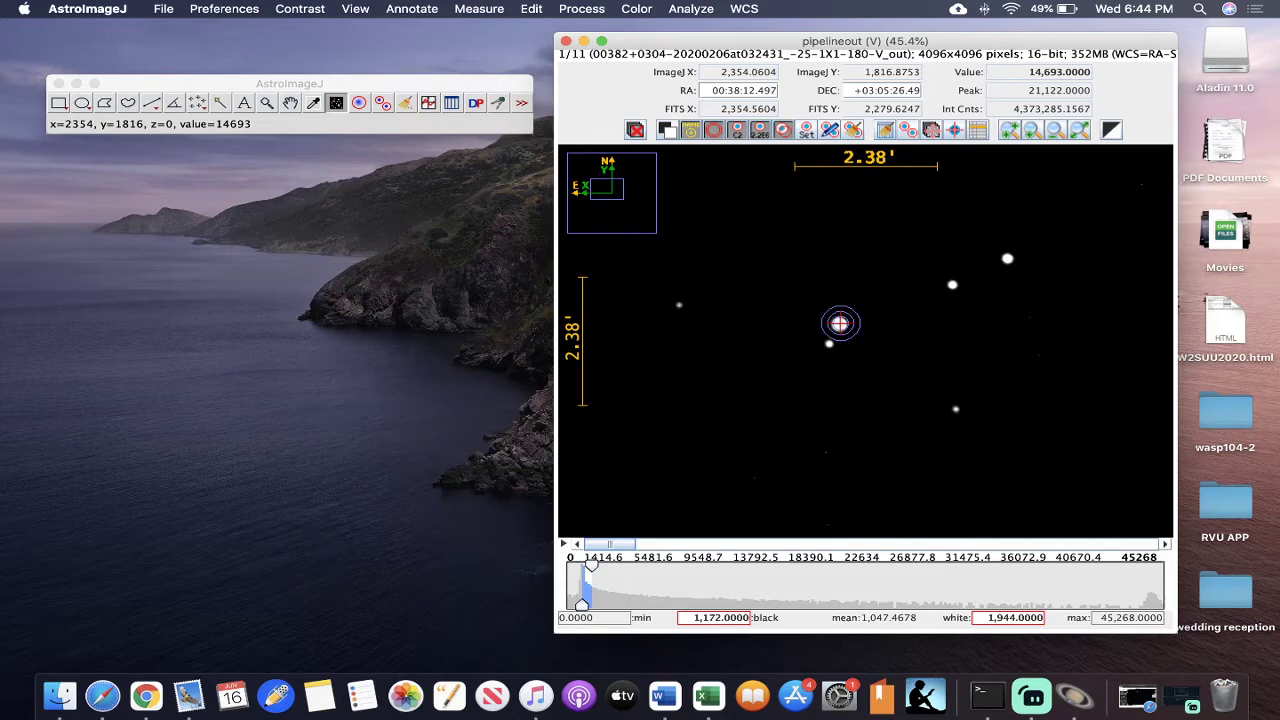
pyautogui.moveTo(840, 324); pyautogui.dragTo(828, 344)
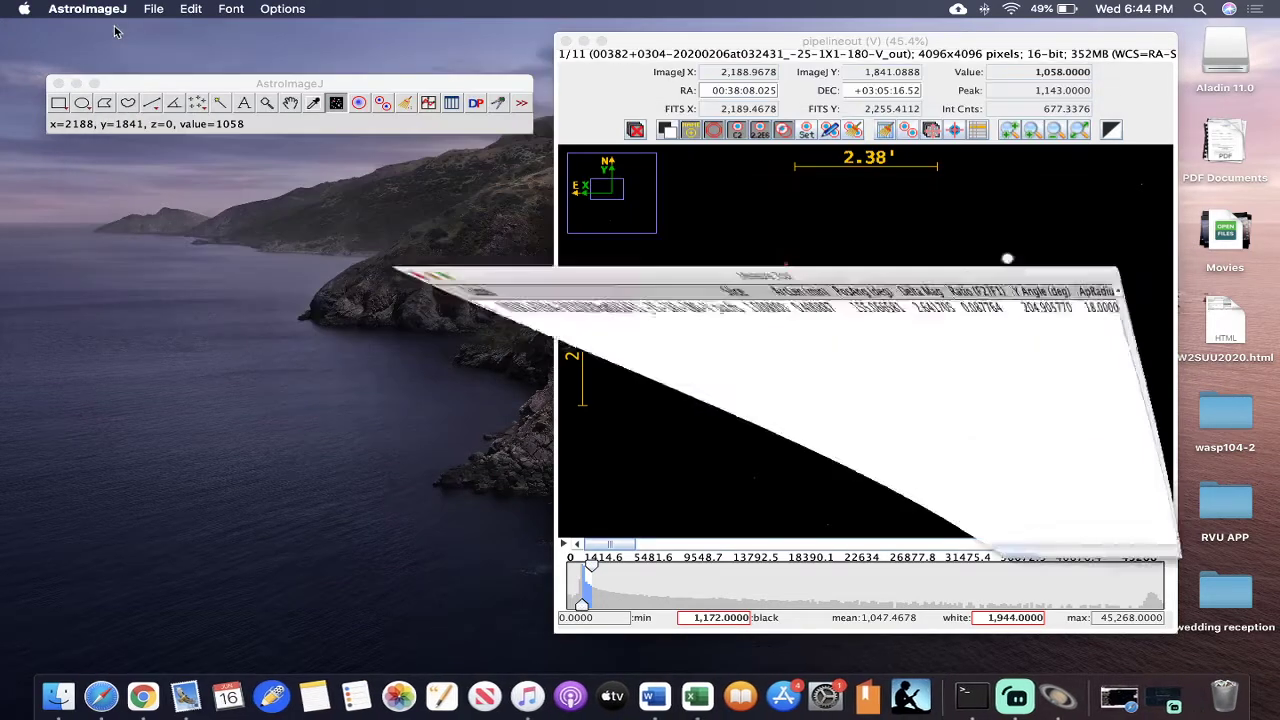
pyautogui.click(114, 27)
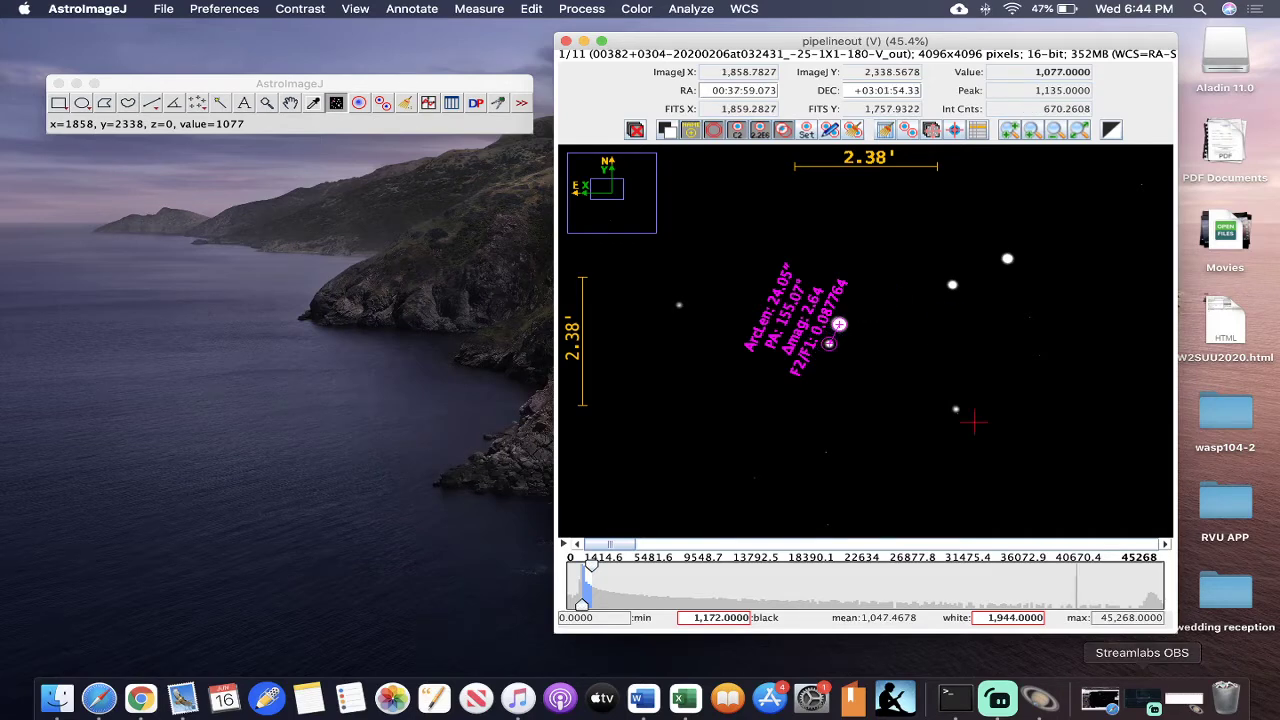
# - Review the aperture radii in the photometry settings and clear the measurement overlay from the image
pyautogui.click(809, 131)
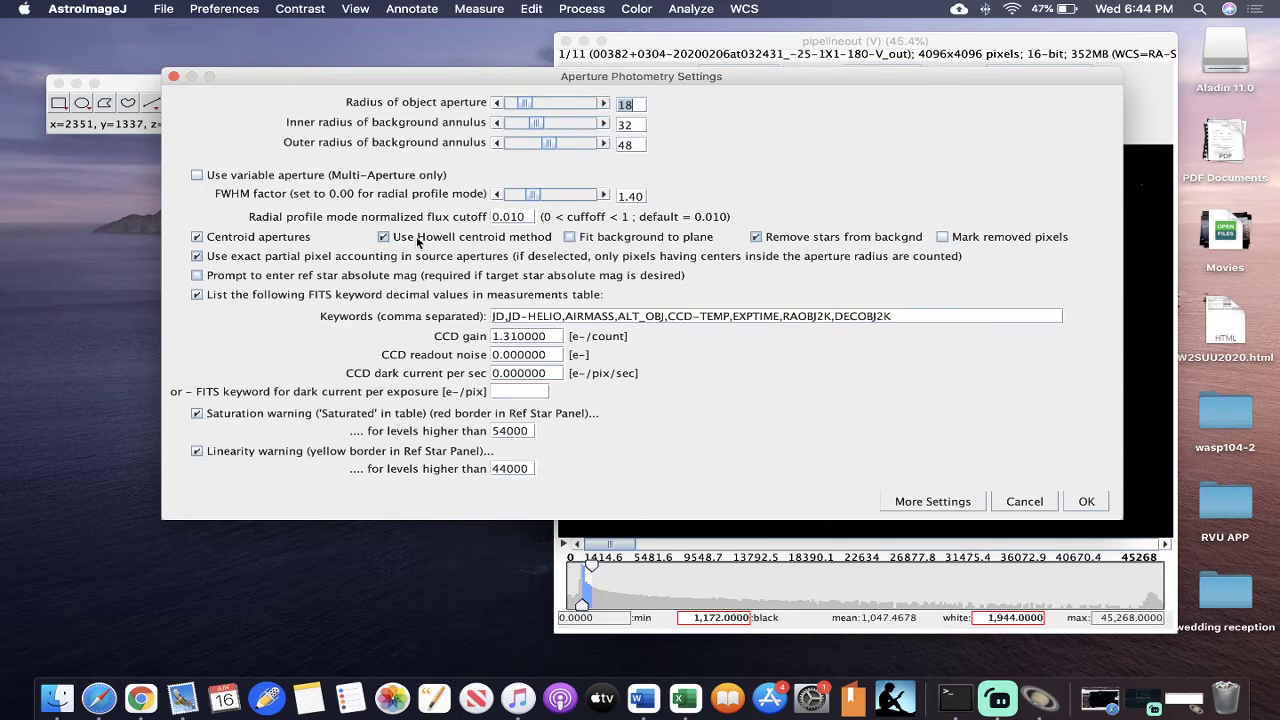
pyautogui.click(1086, 501)
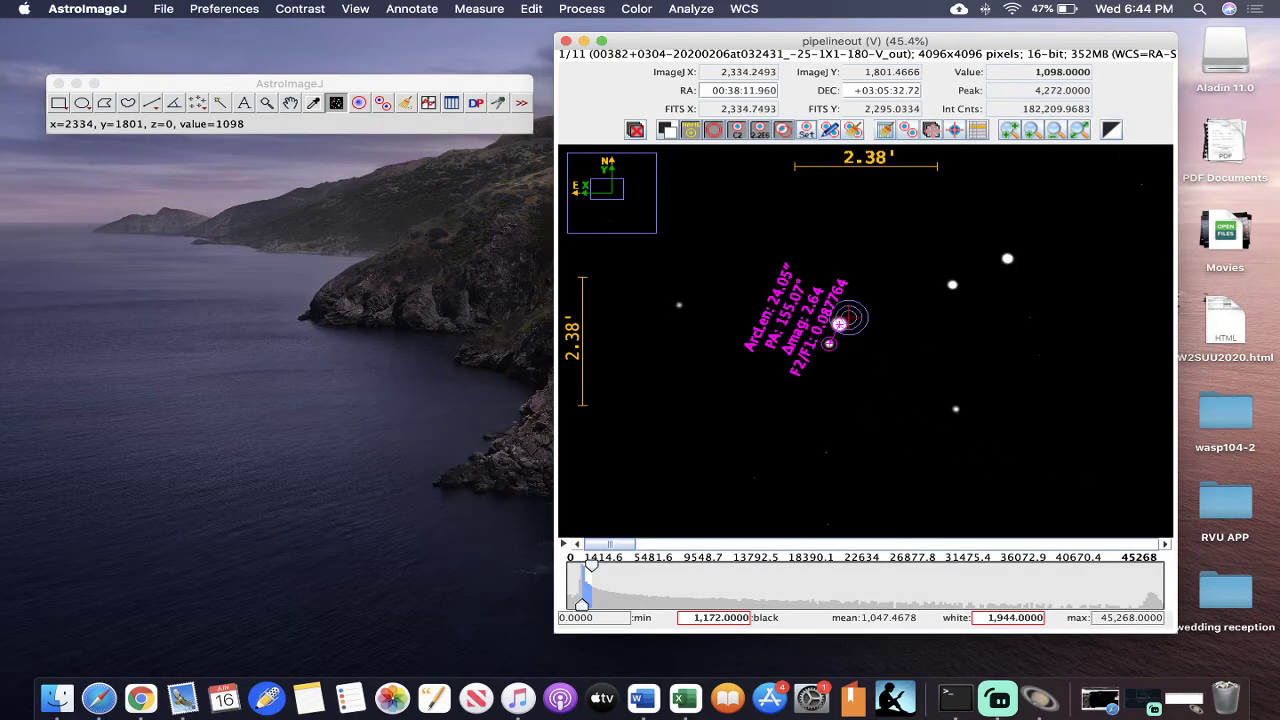
pyautogui.click(853, 130)
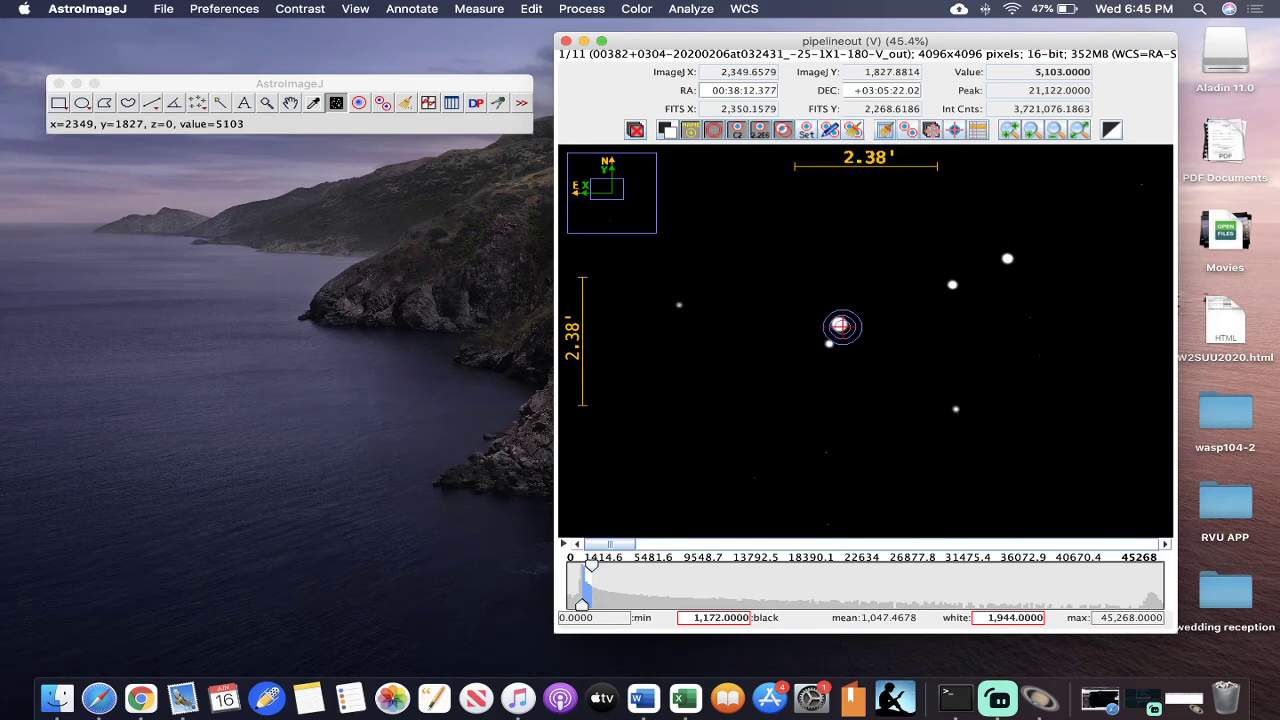
# - Try measuring the pair from an off-centre start point and in reverse from companion to primary, clearing each overlay
pyautogui.moveTo(841, 326); pyautogui.dragTo(831, 345)
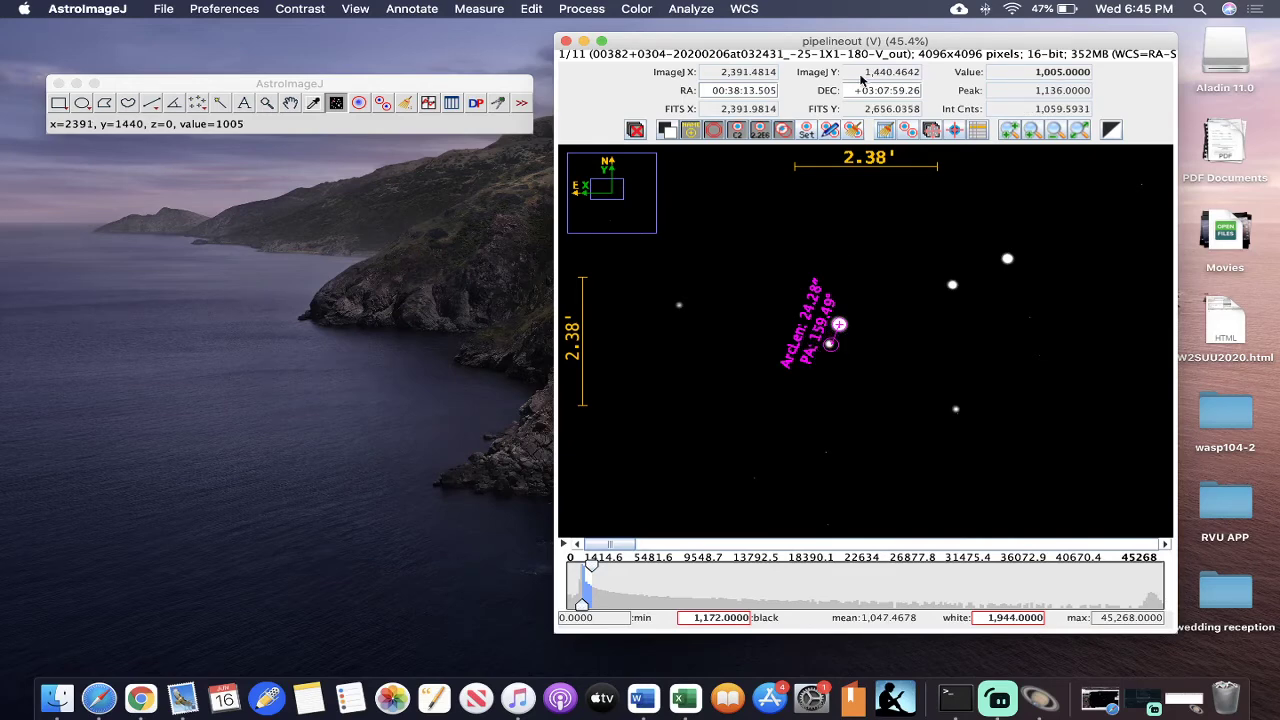
pyautogui.click(854, 130)
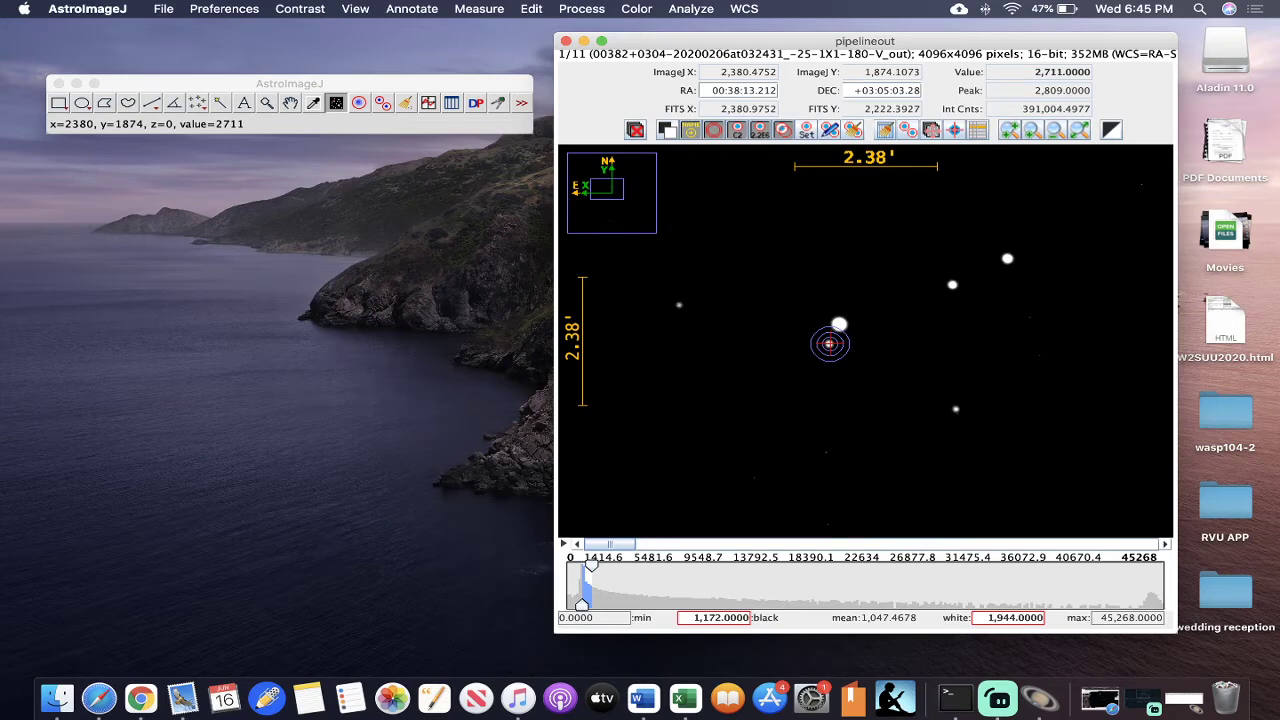
pyautogui.moveTo(829, 344); pyautogui.dragTo(841, 325)
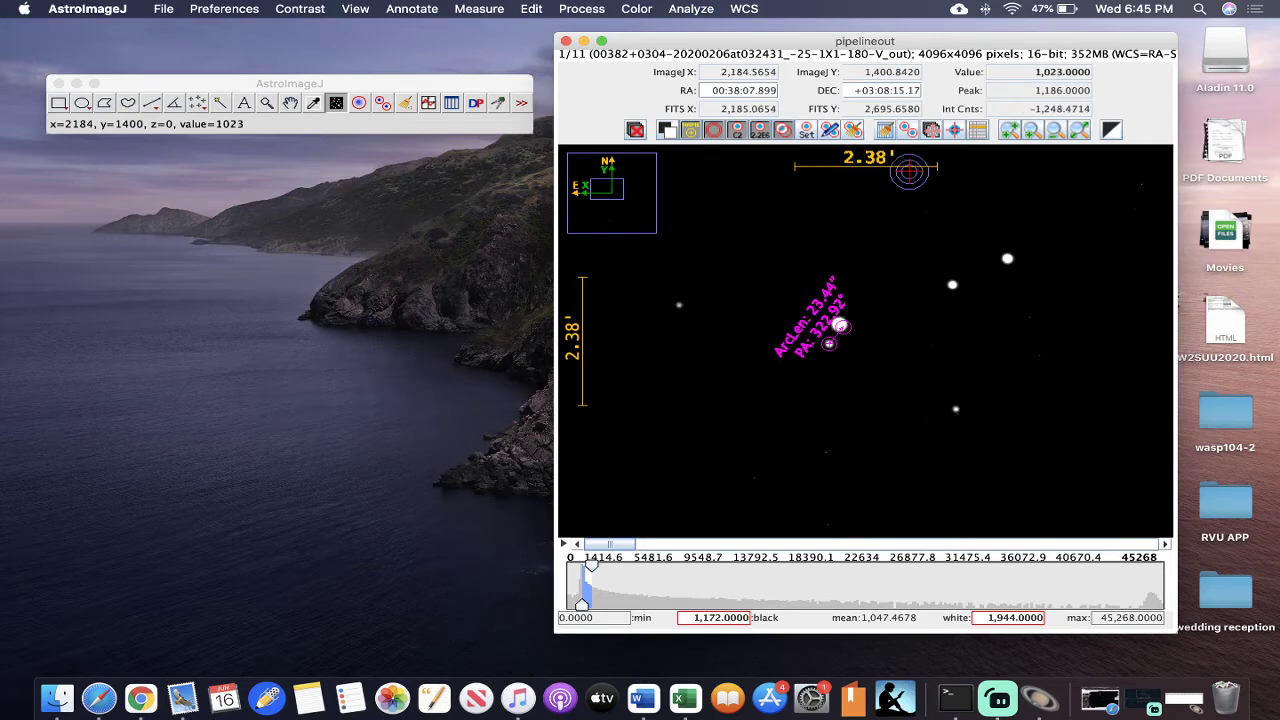
pyautogui.click(853, 131)
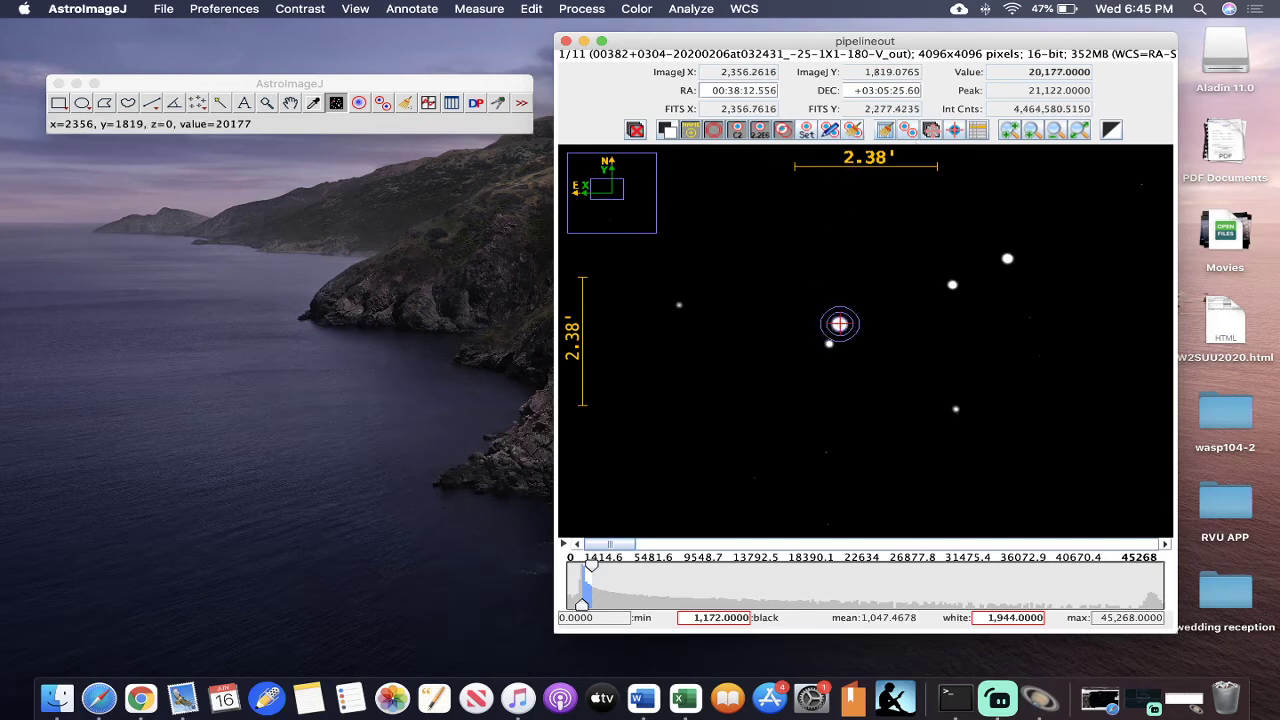
# - Measure again from the bright primary to the faint companion and bring the results table into view
pyautogui.moveTo(839, 323); pyautogui.dragTo(828, 343)
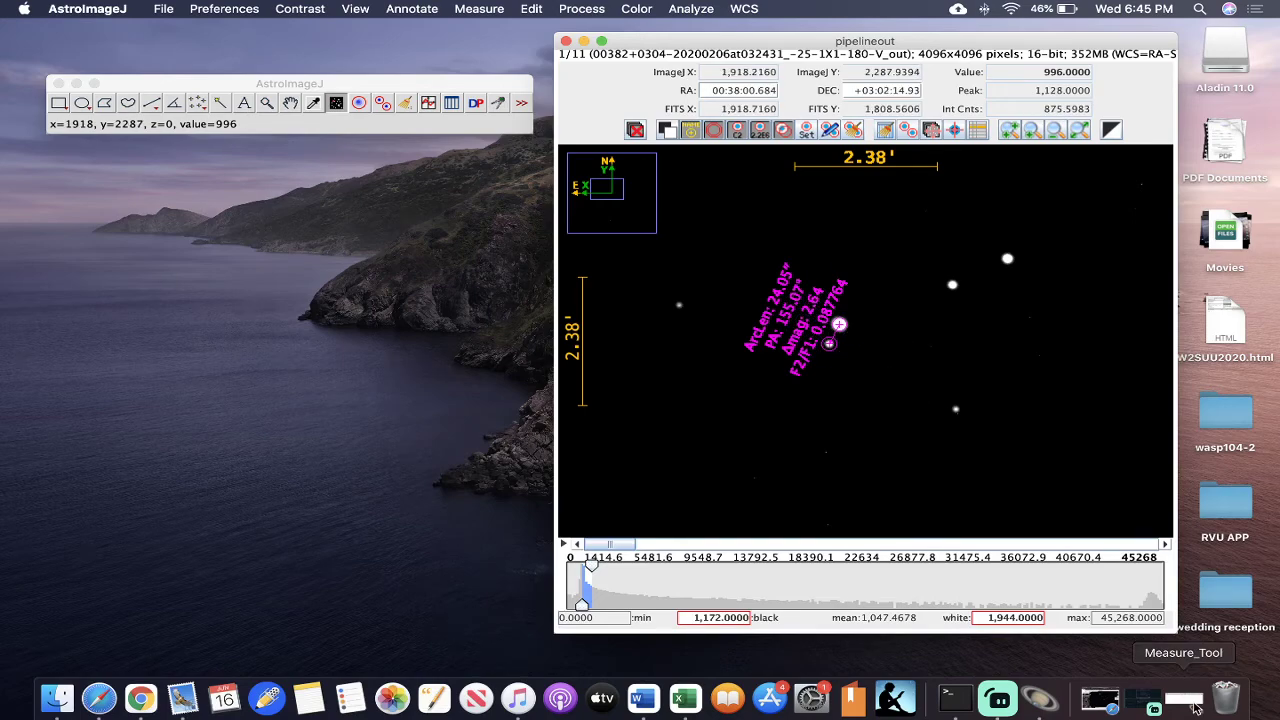
pyautogui.click(1183, 698)
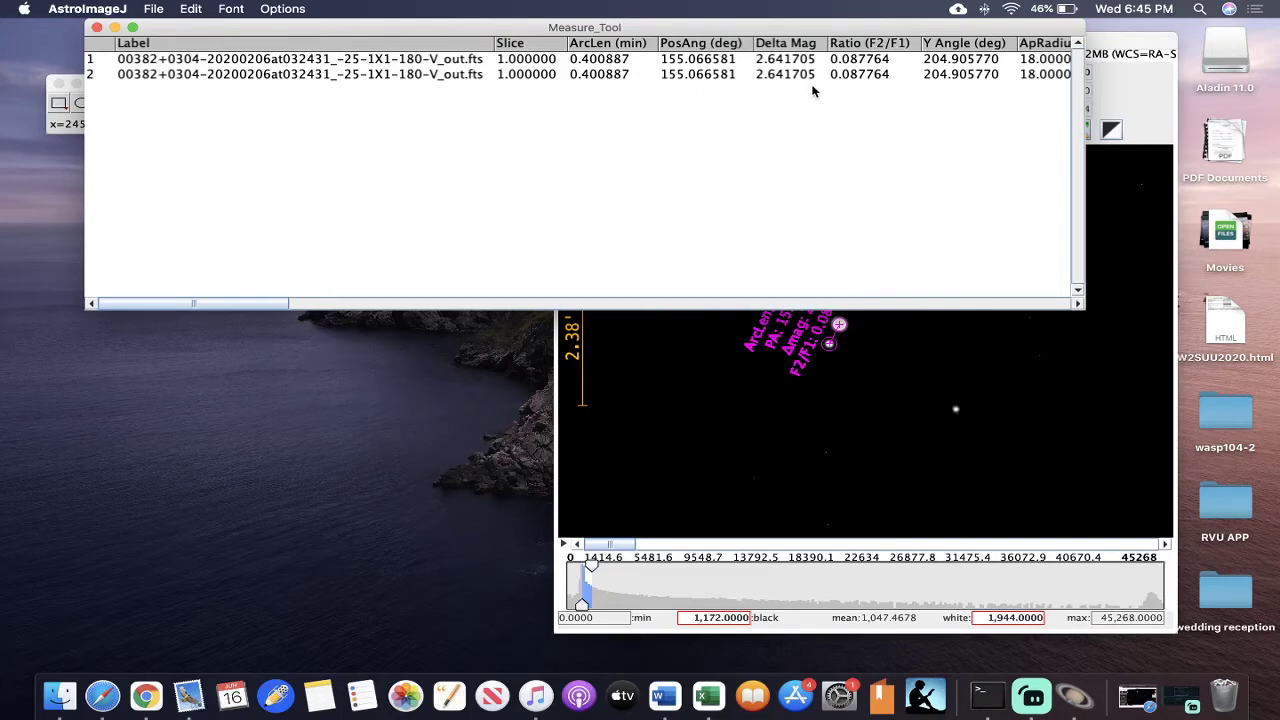
pyautogui.moveTo(505, 30); pyautogui.dragTo(474, 188)
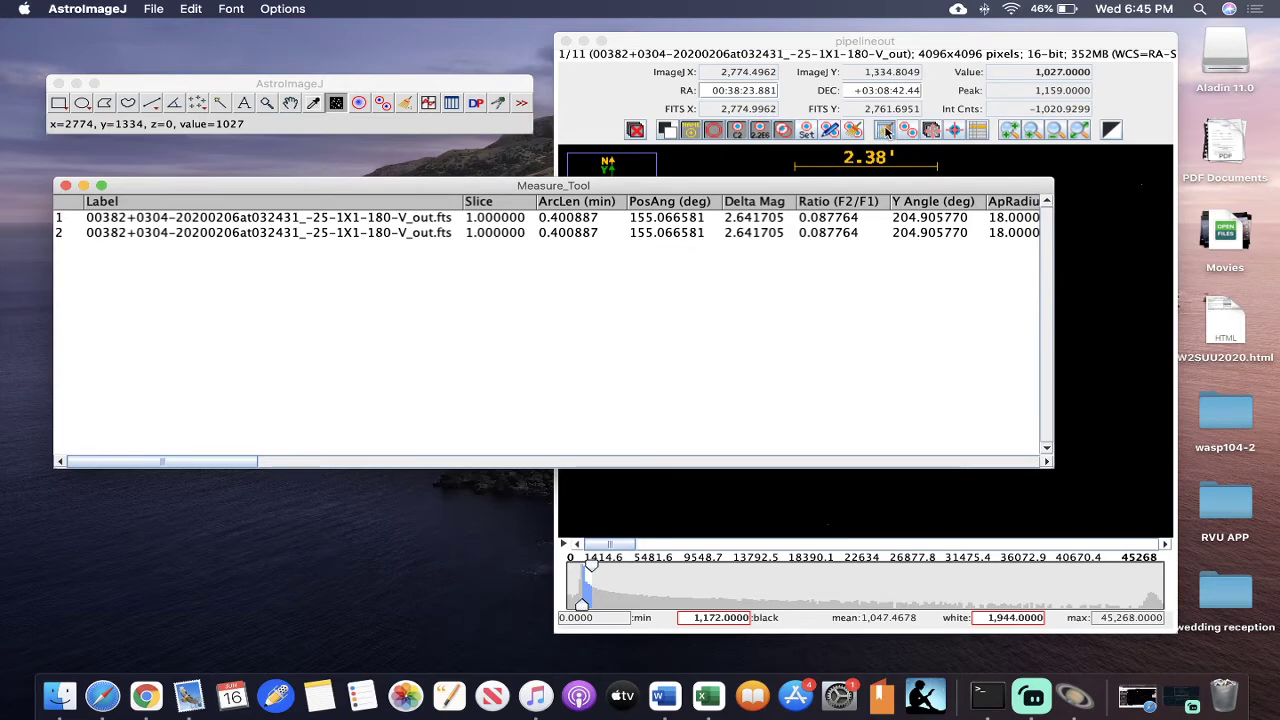
# - Discard the old results table and overlay, and remeasure from the primary to the companion in the first image
pyautogui.click(885, 131)
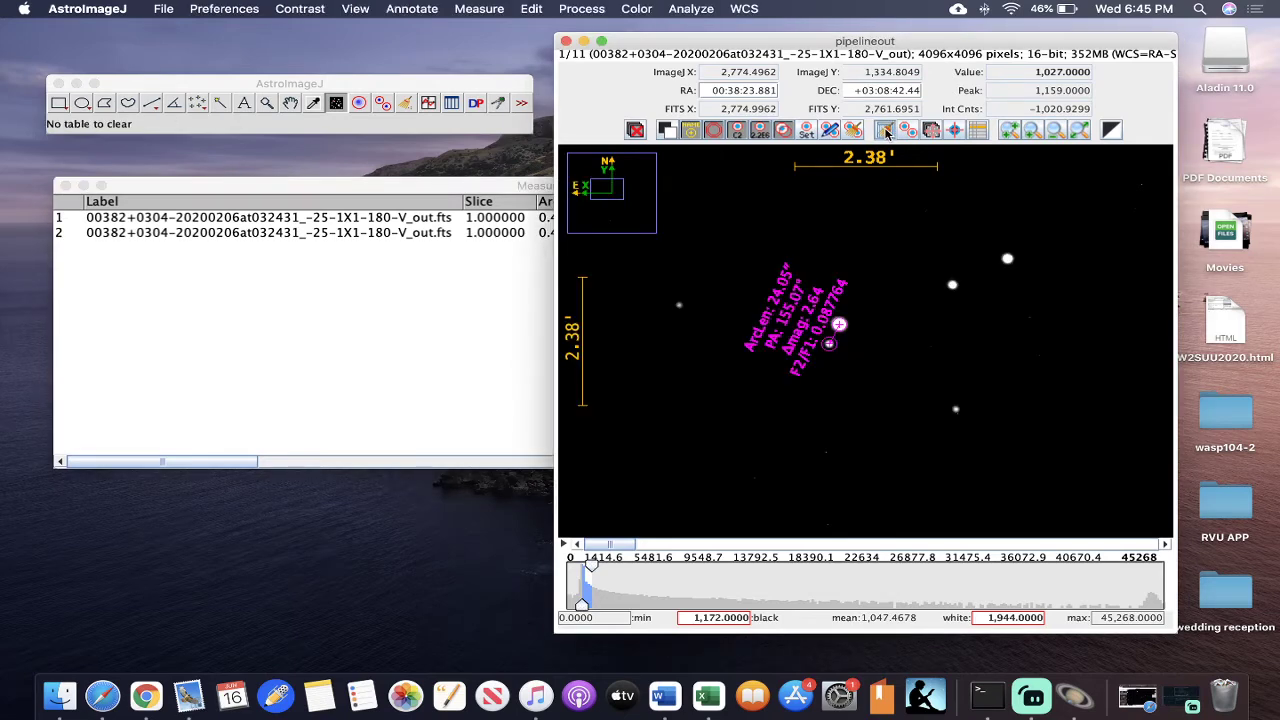
pyautogui.click(63, 186)
pyautogui.click(853, 131)
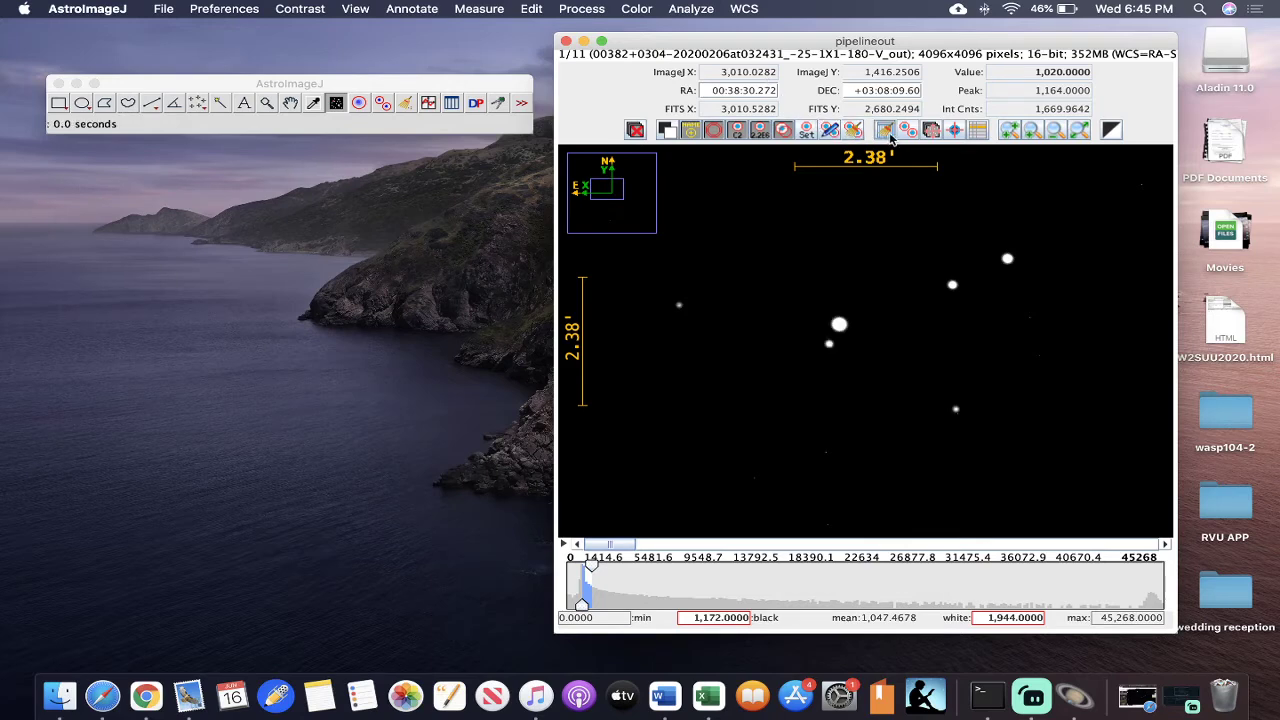
pyautogui.click(885, 131)
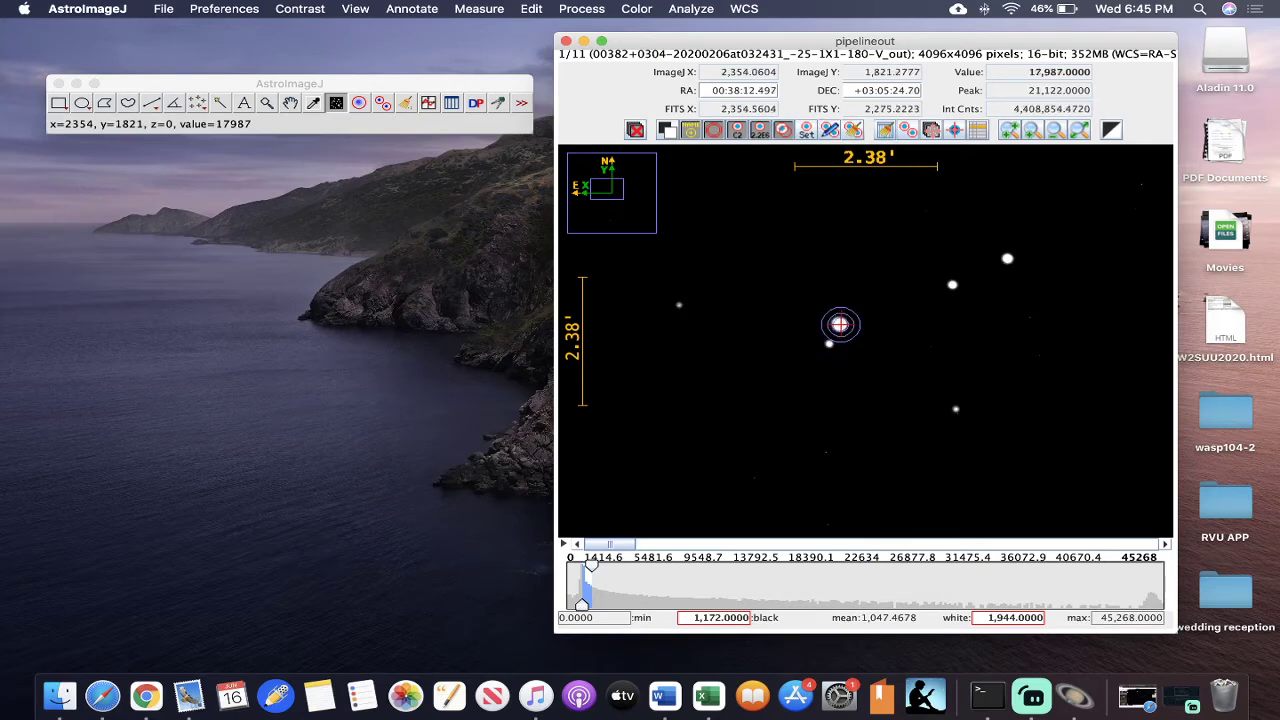
pyautogui.moveTo(837, 324); pyautogui.dragTo(840, 325)
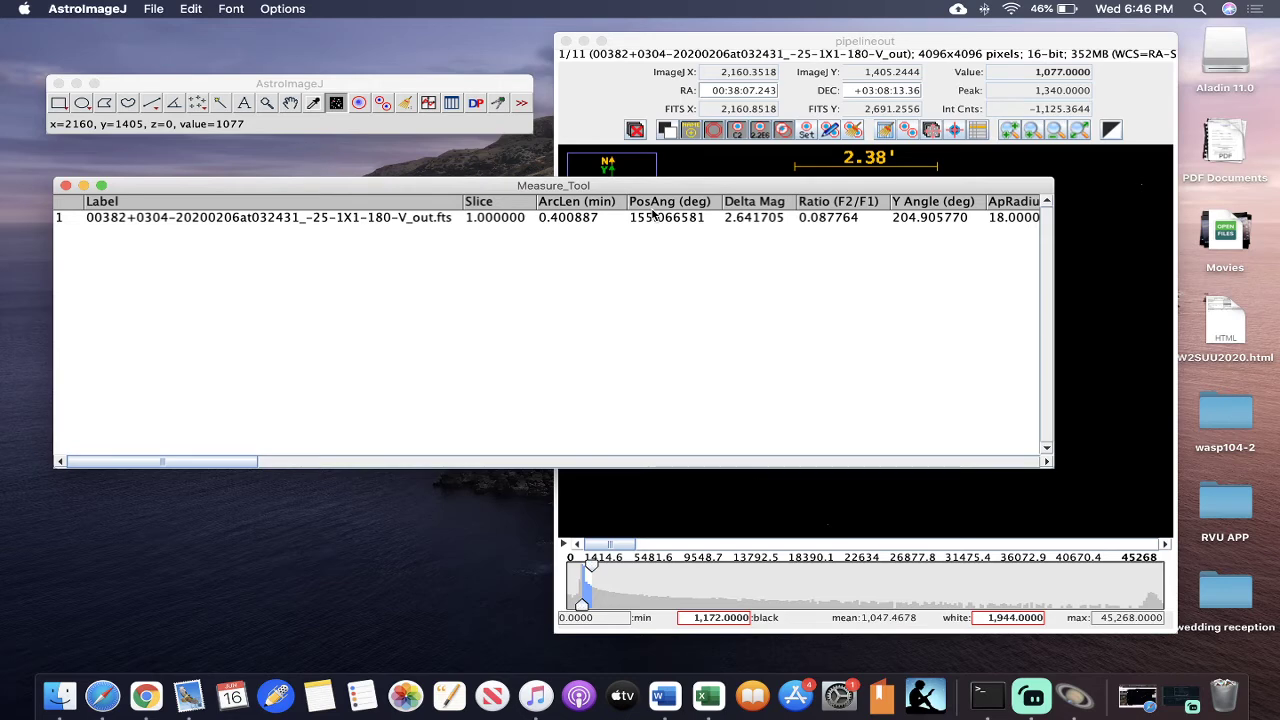
pyautogui.click(83, 186)
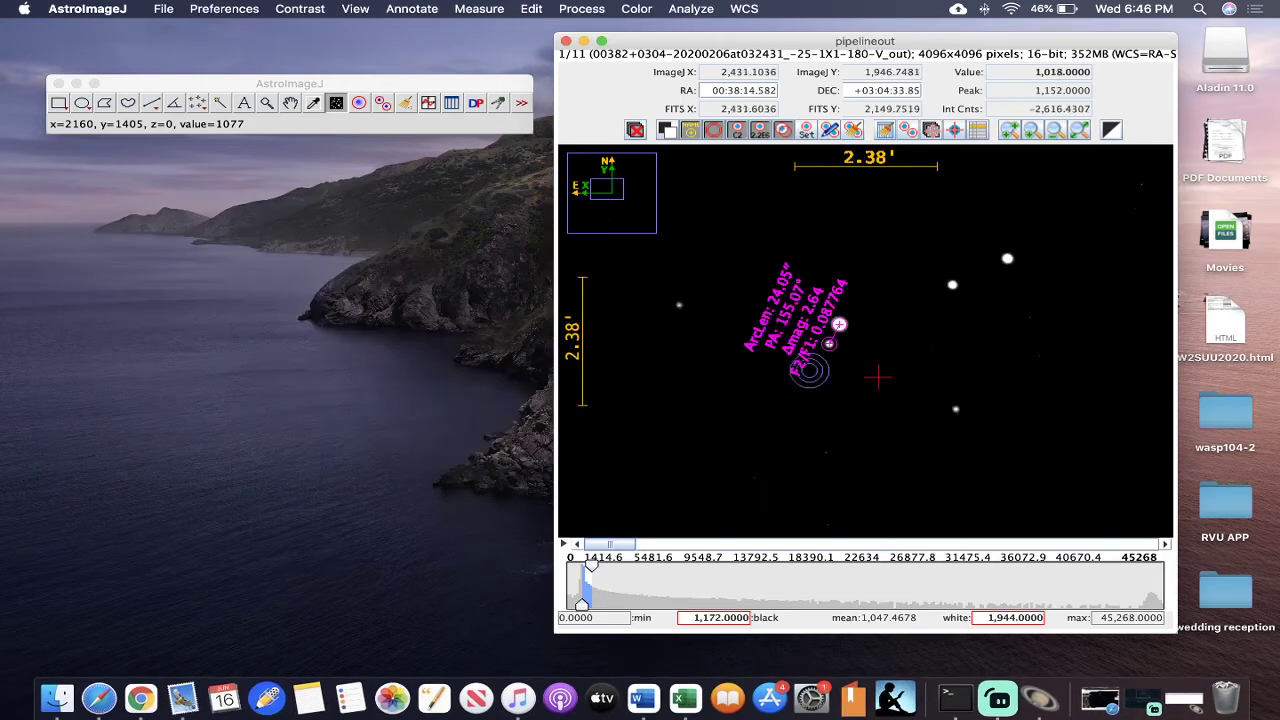
# - Measure from the primary to the companion in the second image and show the results table, narrowed to sit beside the image
pyautogui.press('Right')
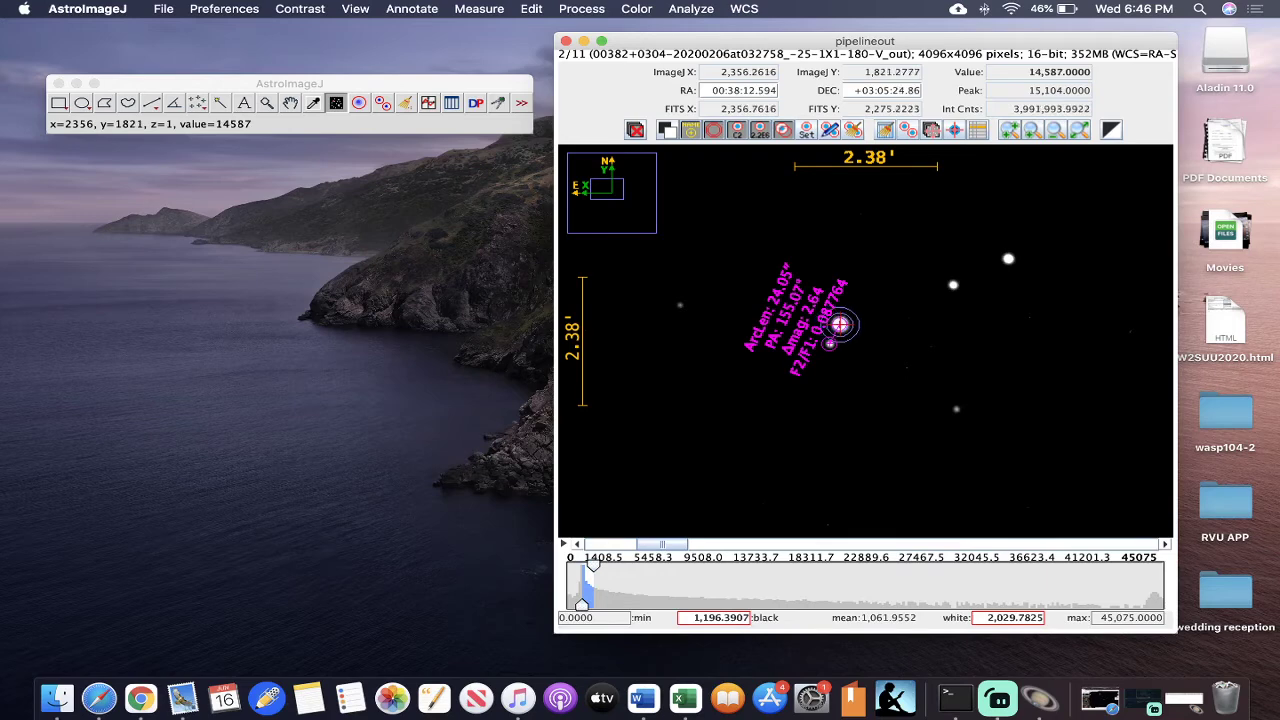
pyautogui.click(853, 132)
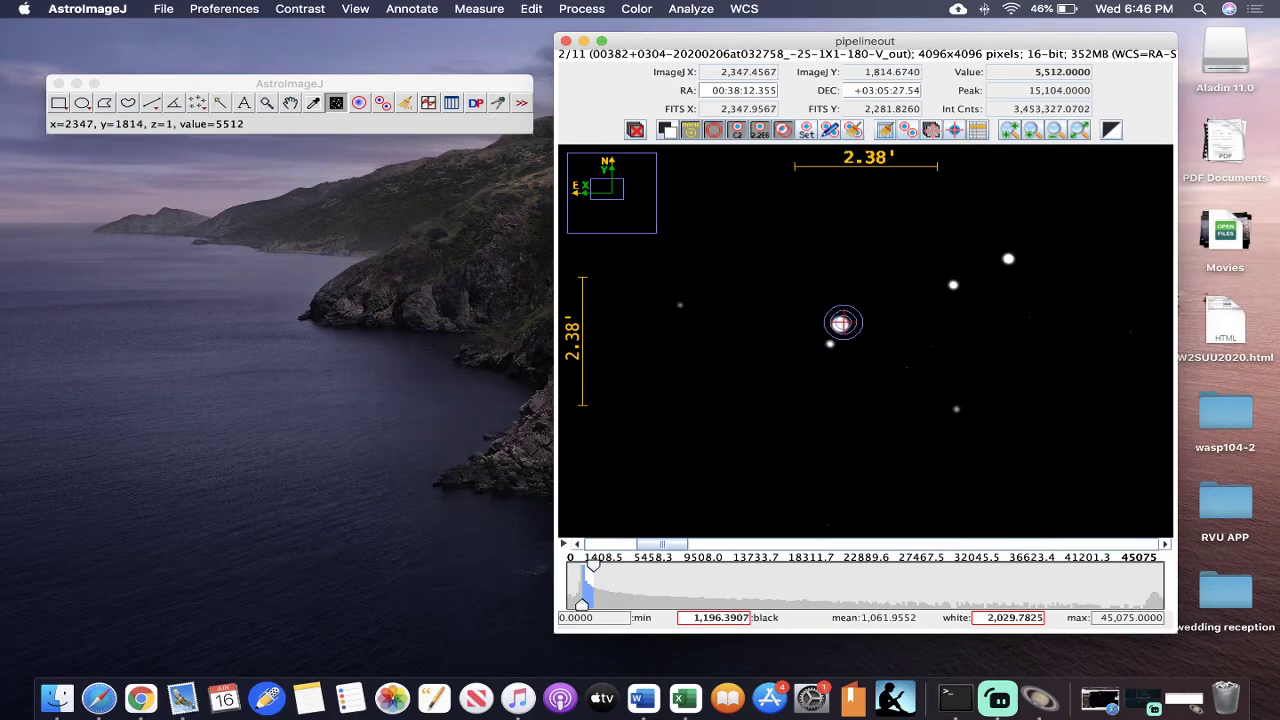
pyautogui.moveTo(839, 324); pyautogui.dragTo(829, 344)
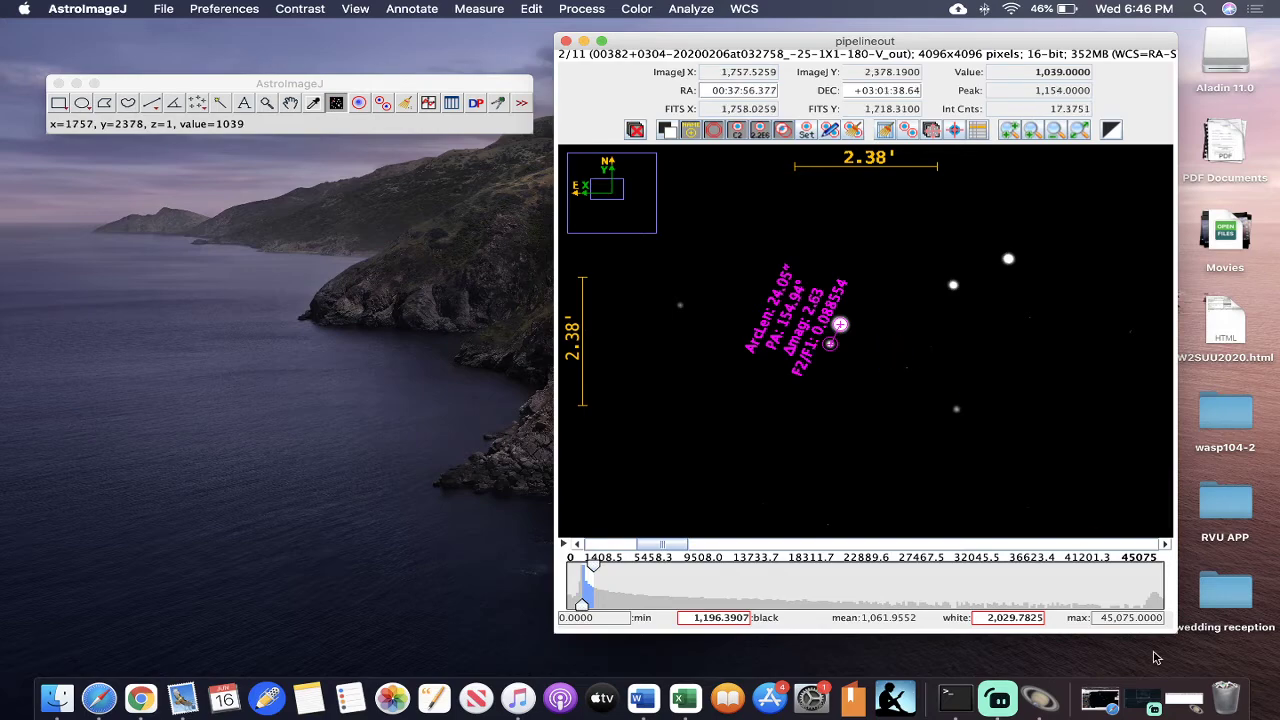
pyautogui.click(1178, 698)
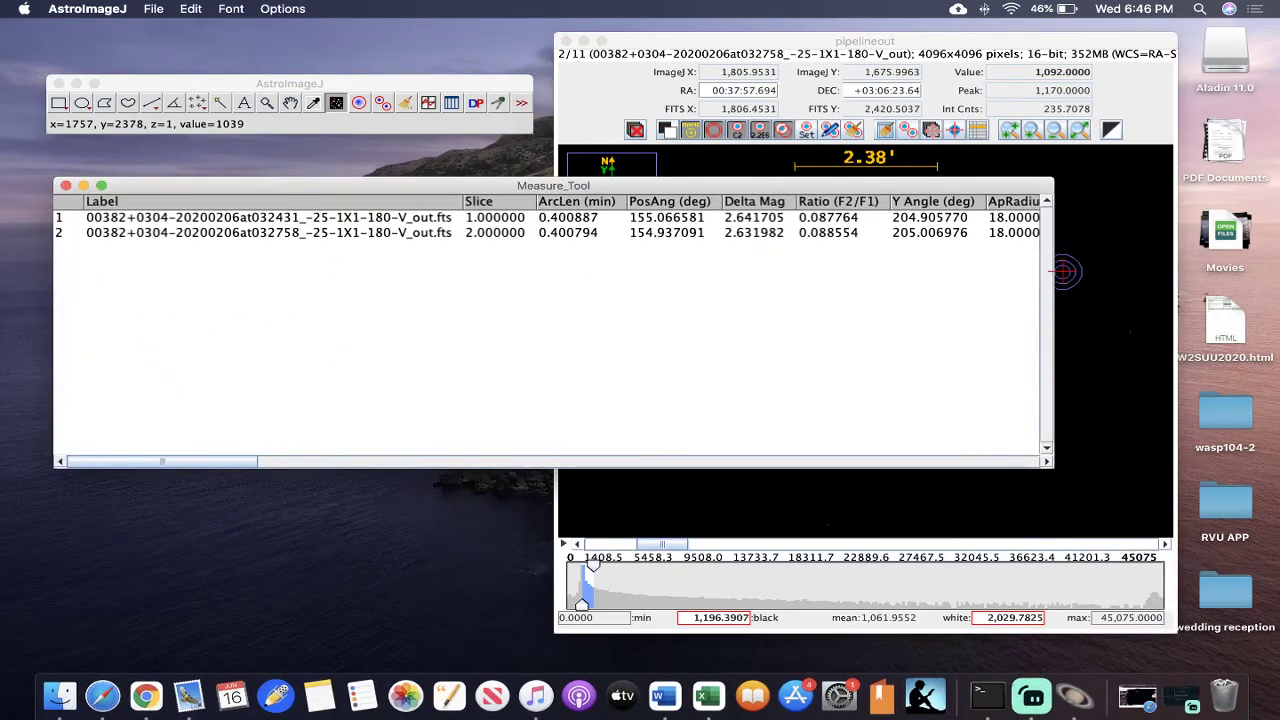
pyautogui.moveTo(1052, 276); pyautogui.dragTo(479, 275)
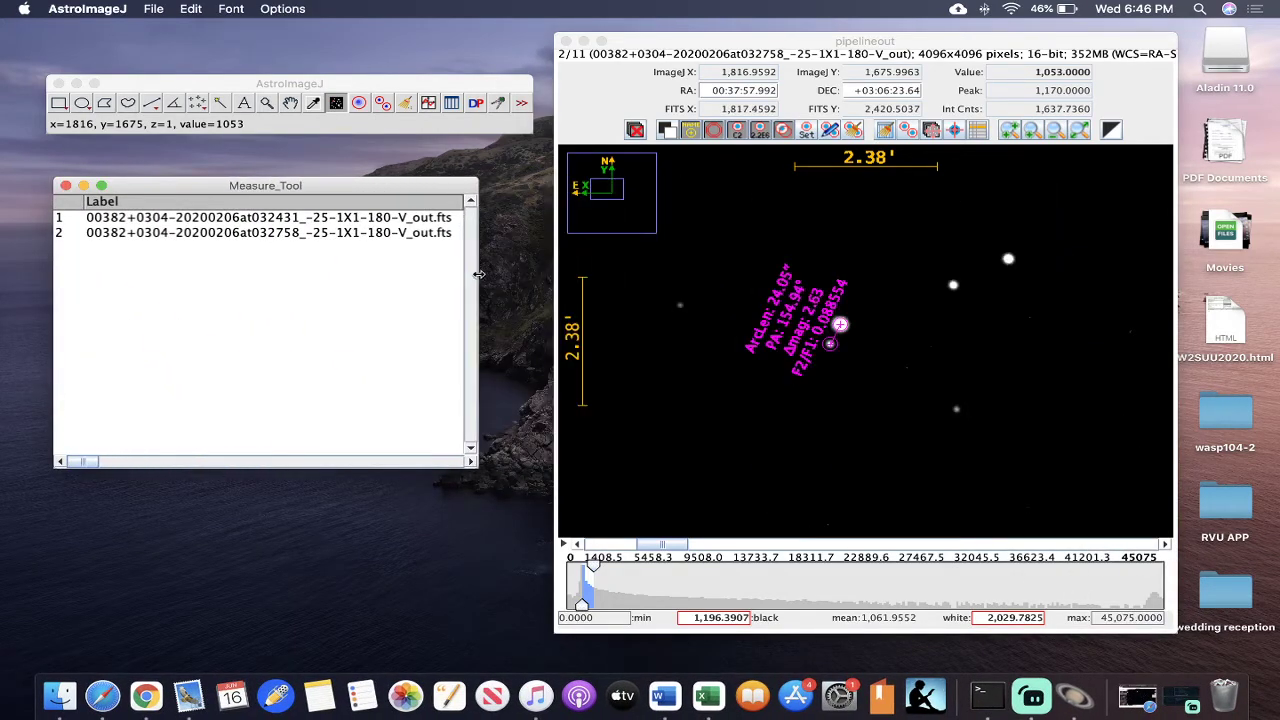
# - Advance to the third image and measure from the bright primary to its faint companion
pyautogui.click(914, 405)
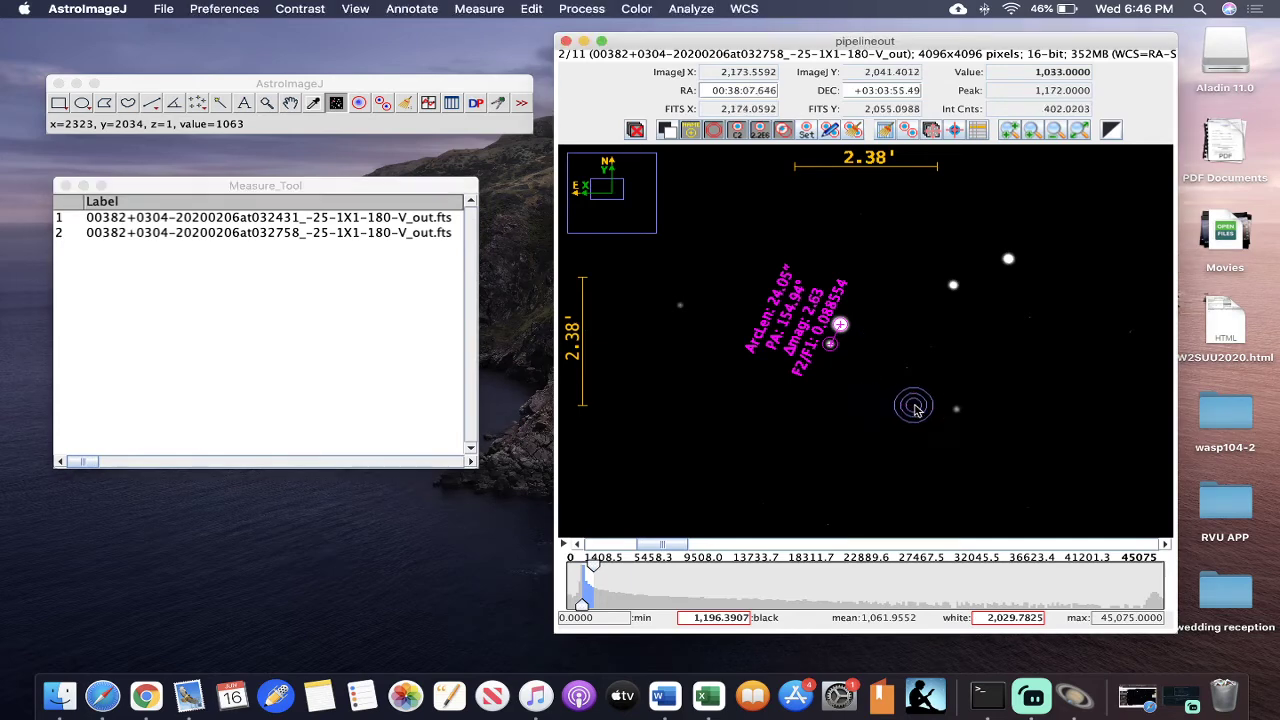
pyautogui.press('Right')
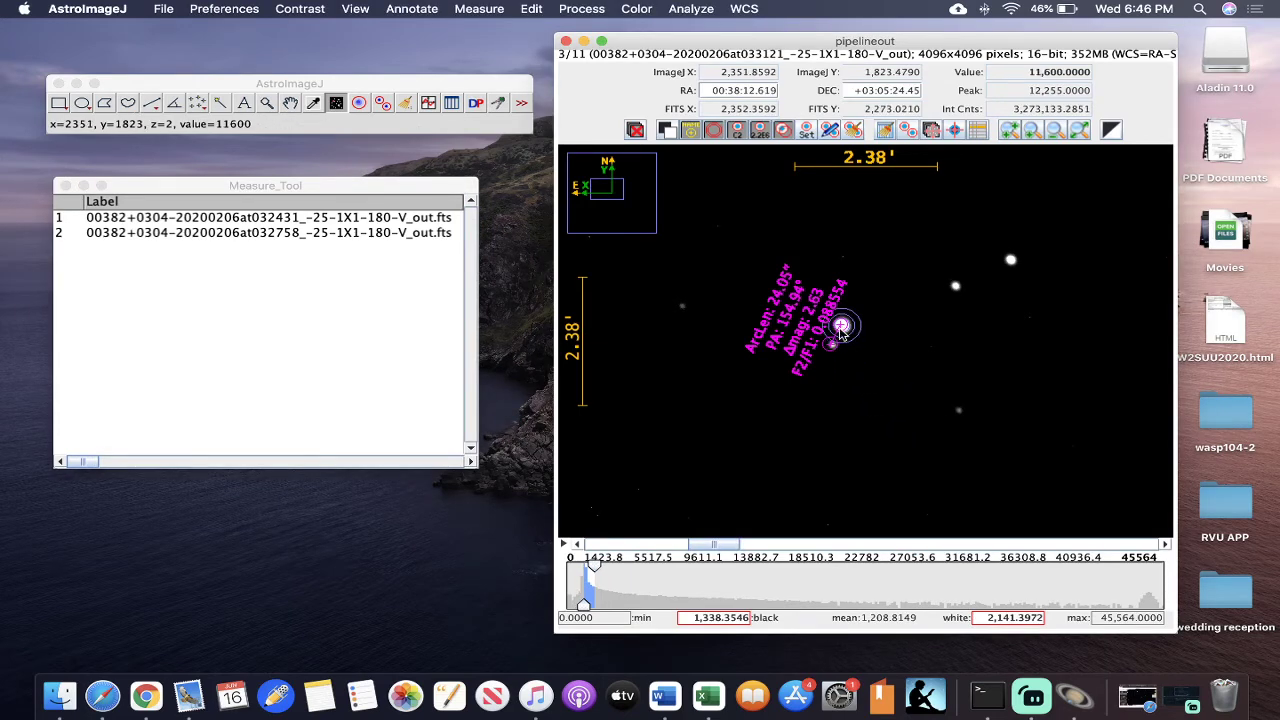
pyautogui.moveTo(839, 324); pyautogui.dragTo(831, 345)
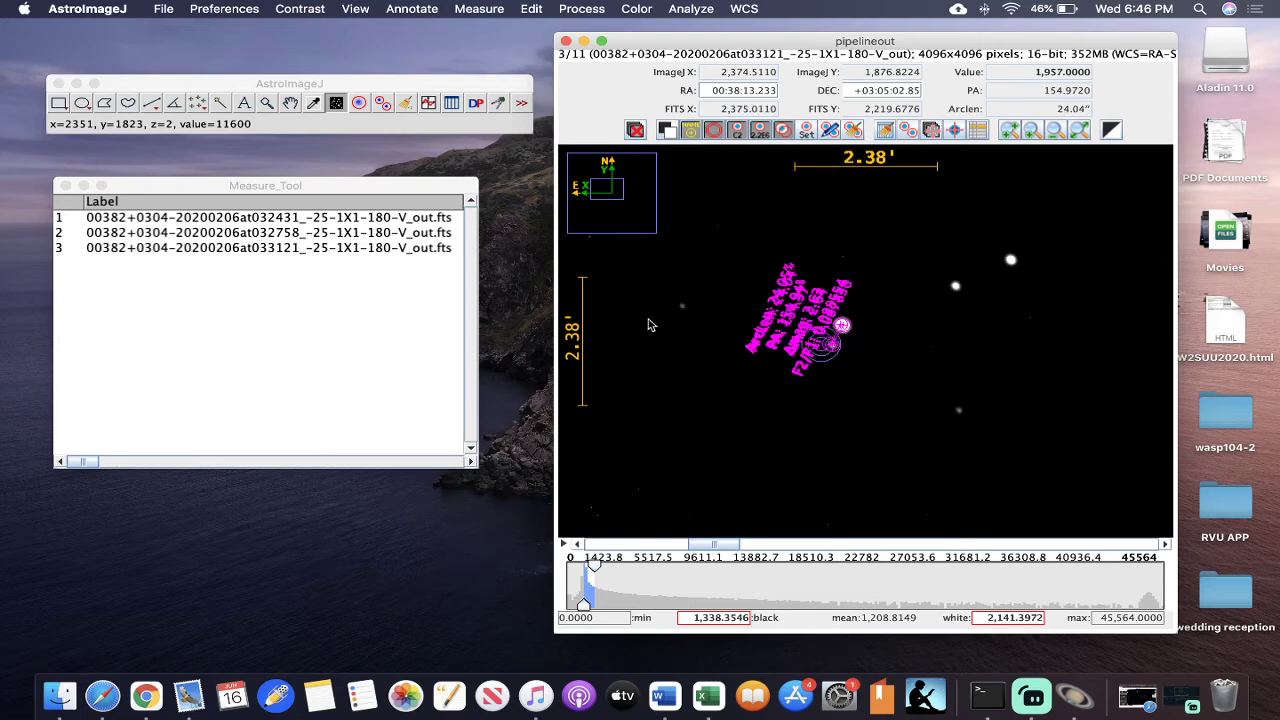
# - Clear the measurement overlay, advance to the fourth image, and measure from the bright primary to its faint companion
pyautogui.click(852, 130)
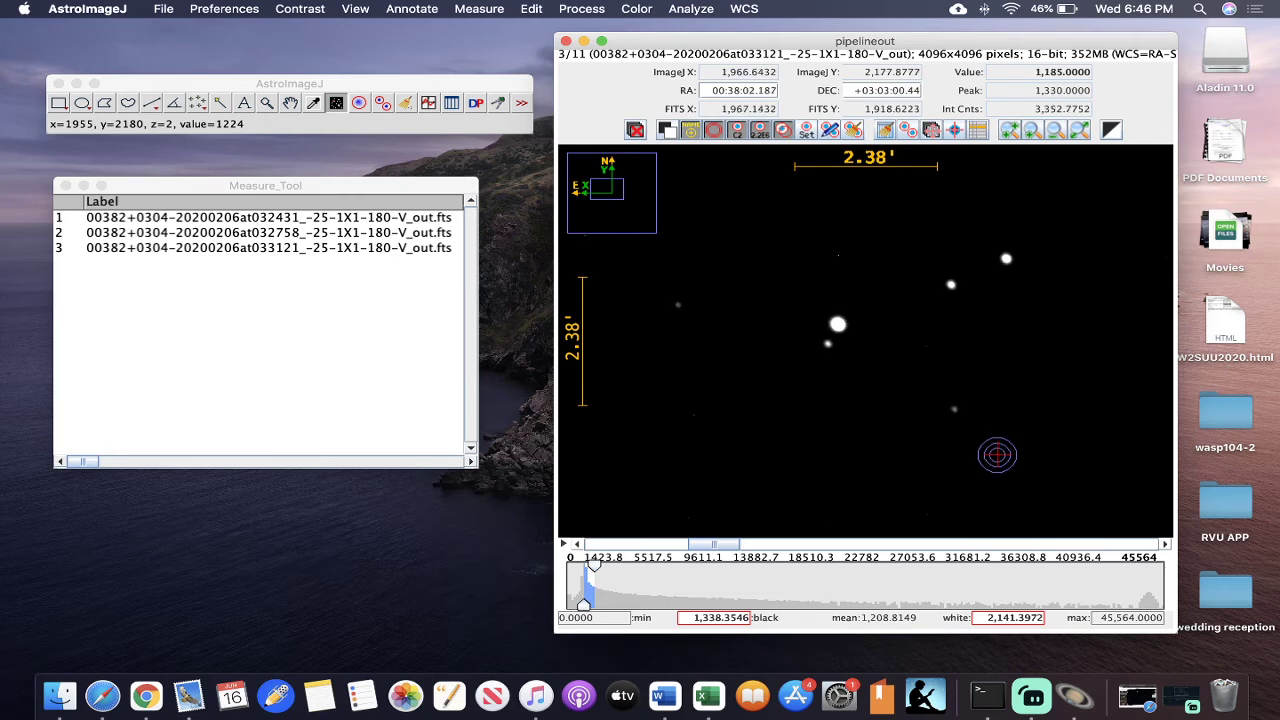
pyautogui.press('Right')
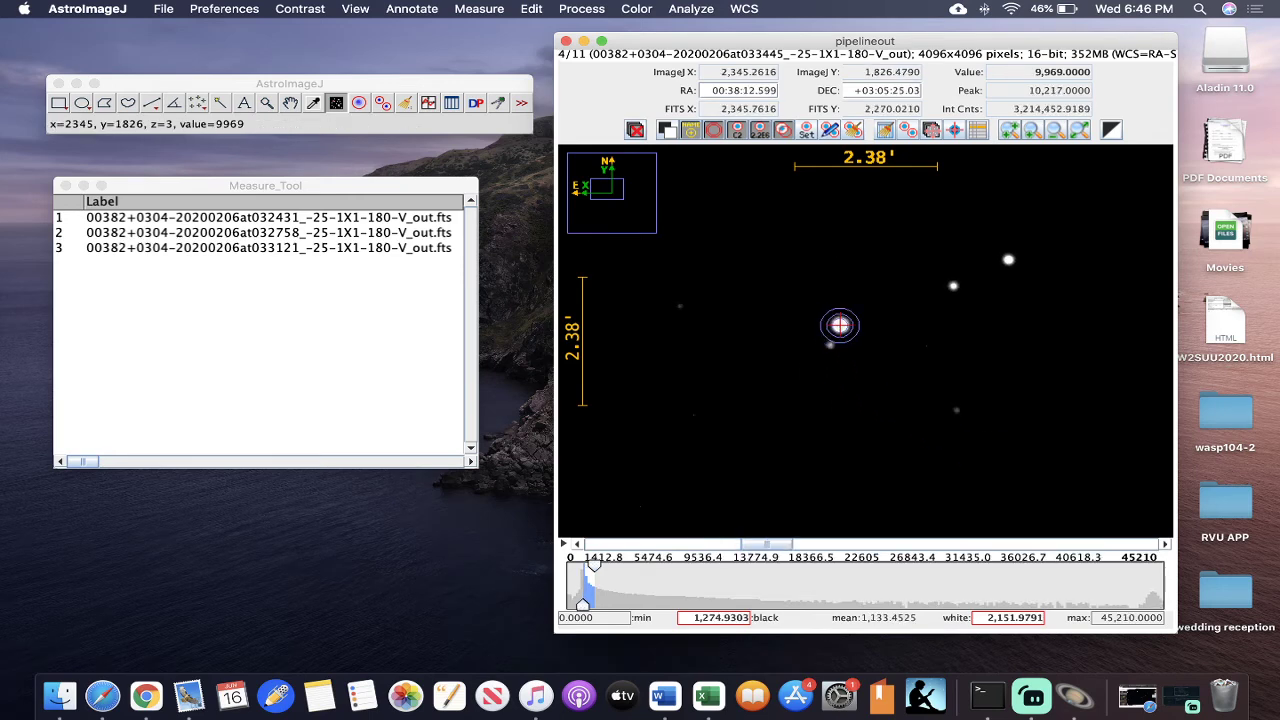
pyautogui.moveTo(840, 325); pyautogui.dragTo(830, 344)
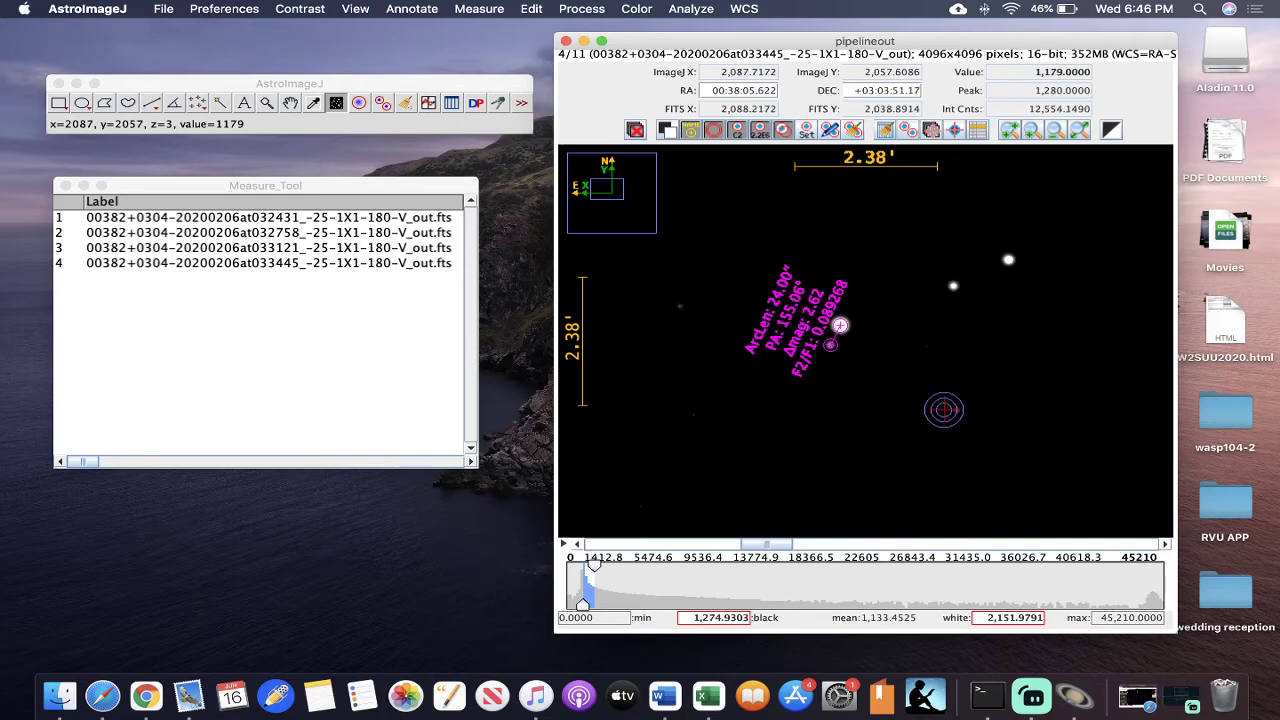
# - Page forward through the image stack from the fourth to the ninth image to check the remaining exposures
pyautogui.press('Right')
pyautogui.press('Right')
pyautogui.press('Right')
pyautogui.press('Right')
pyautogui.press('Right')
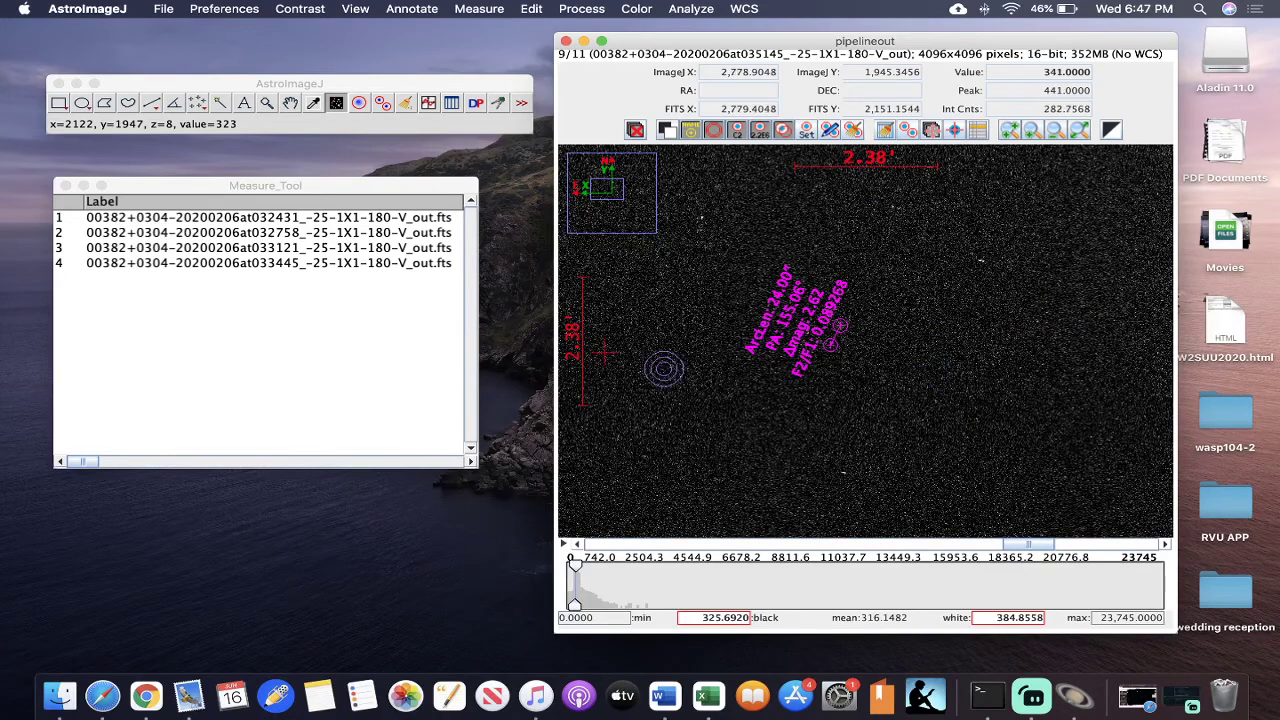
# - Save the Measure_Tool results table as "Measure_Tool STAR VIDEO.xls" in the Astro Research folder
pyautogui.click(436, 317)
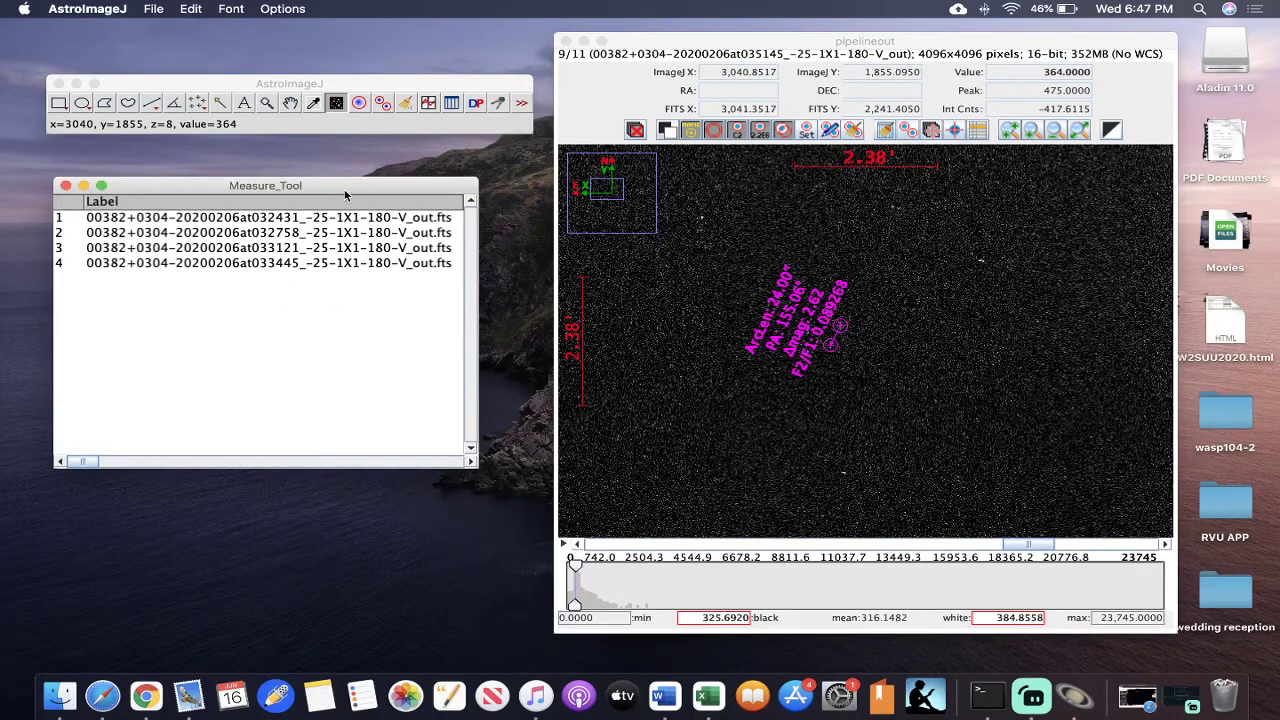
pyautogui.moveTo(345, 195); pyautogui.dragTo(471, 175)
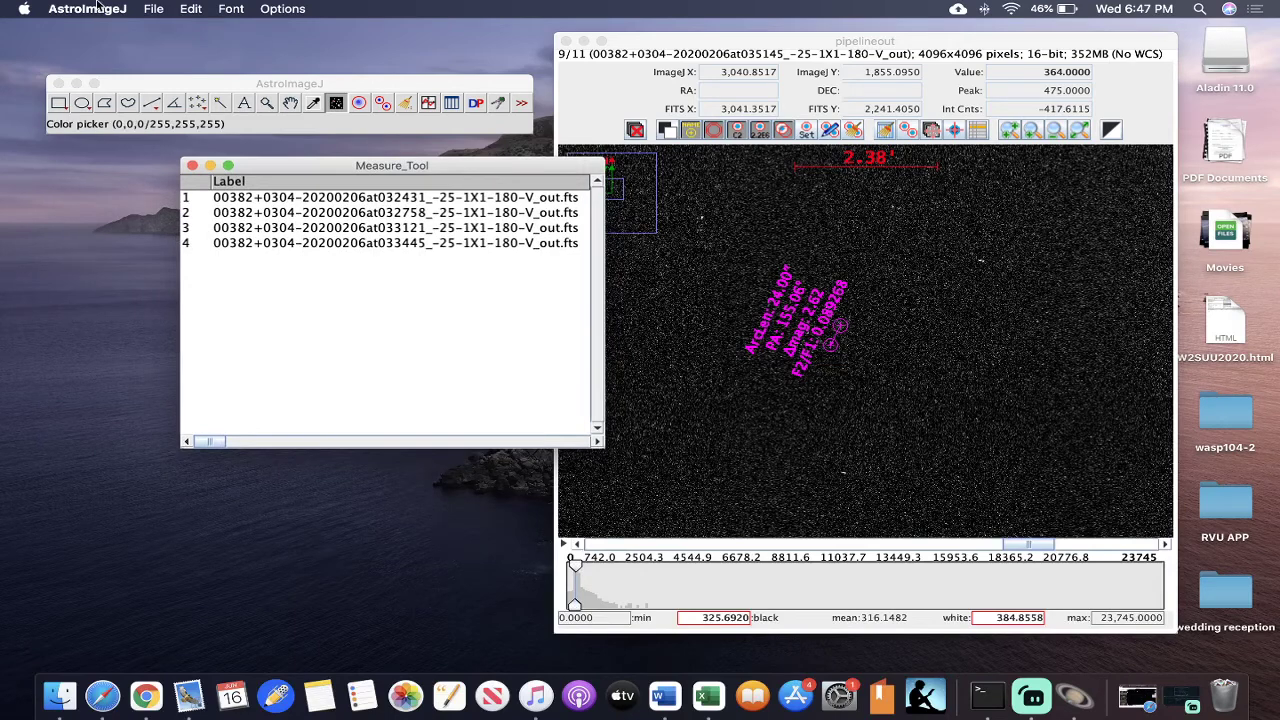
pyautogui.click(156, 8)
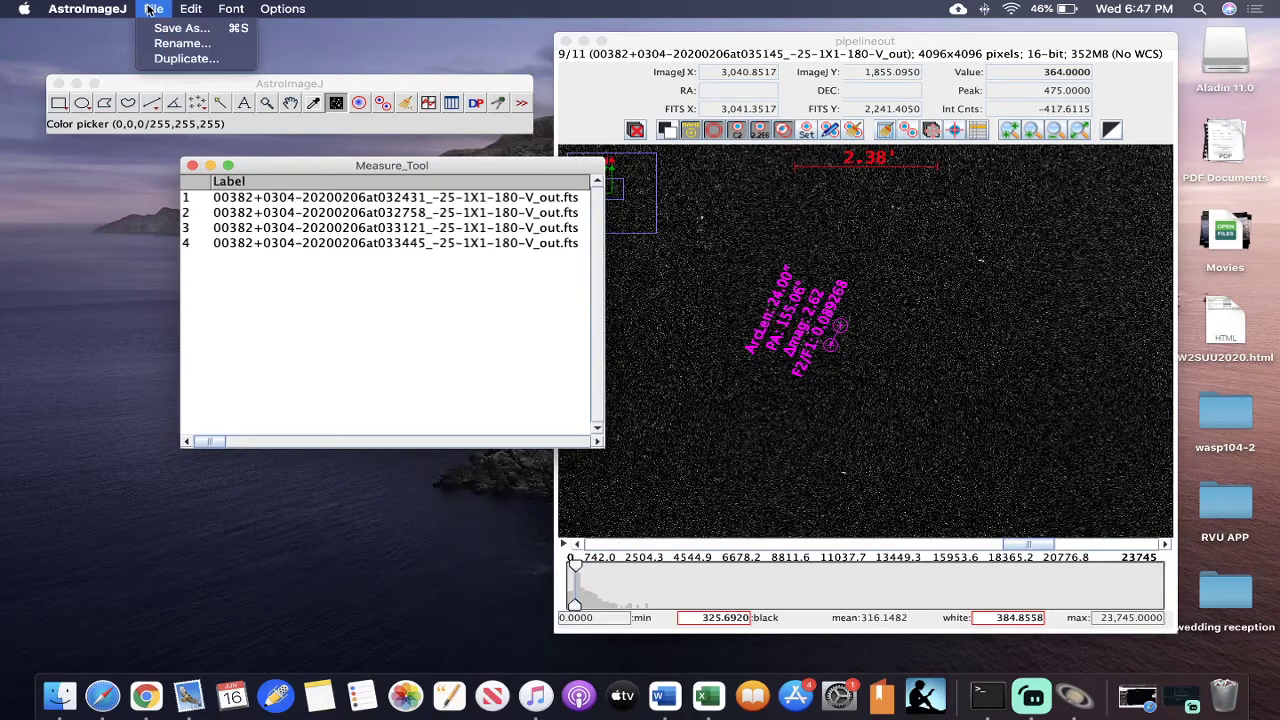
pyautogui.click(167, 29)
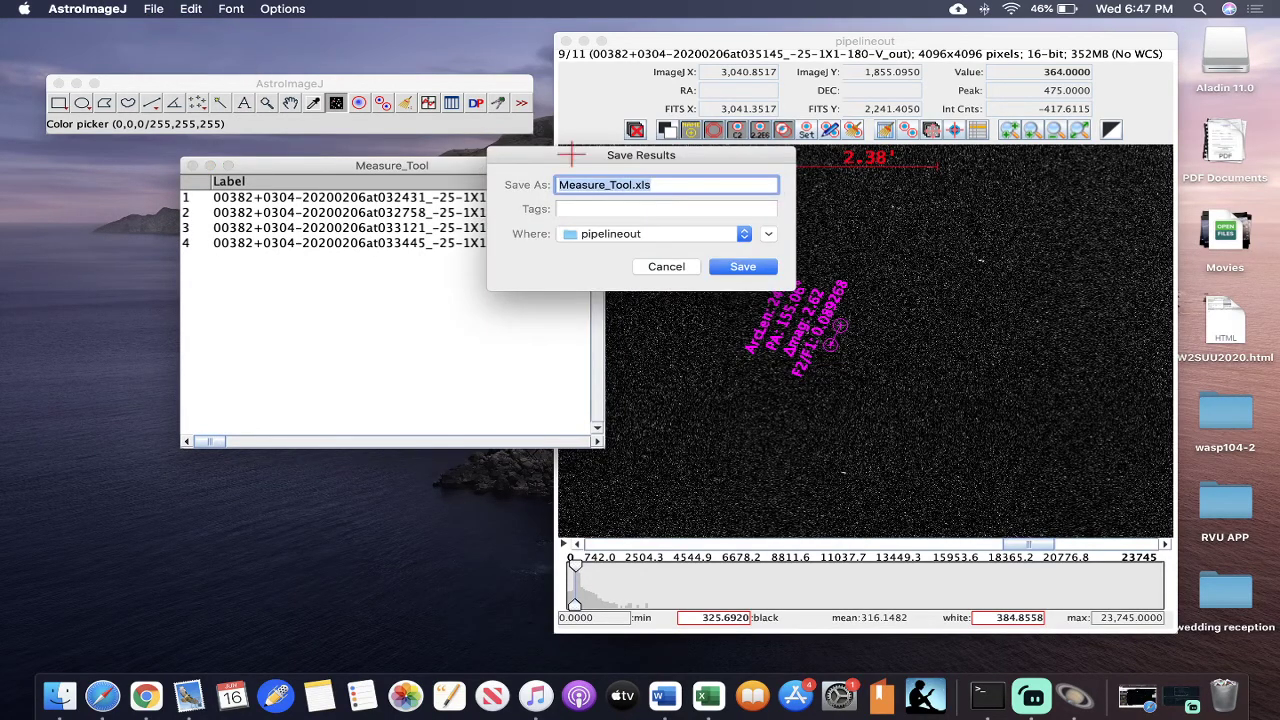
pyautogui.click(634, 186)
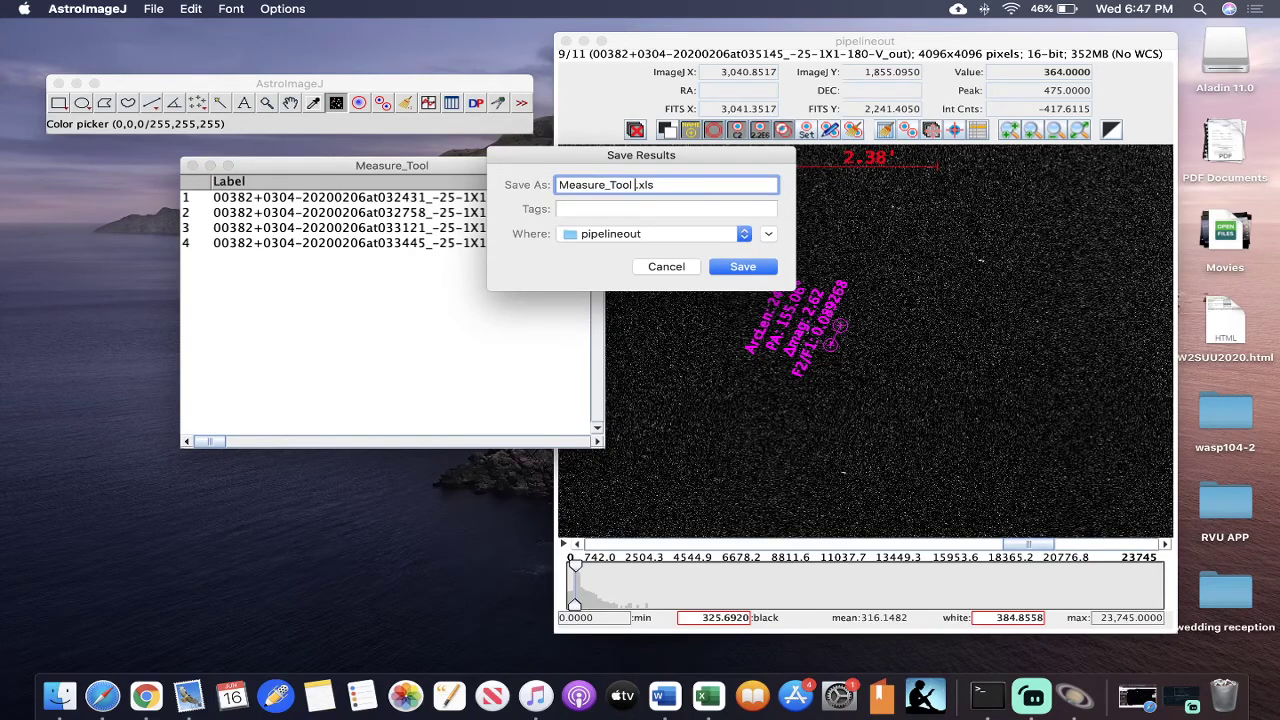
pyautogui.write('STAR VIDEO')
pyautogui.click(733, 234)
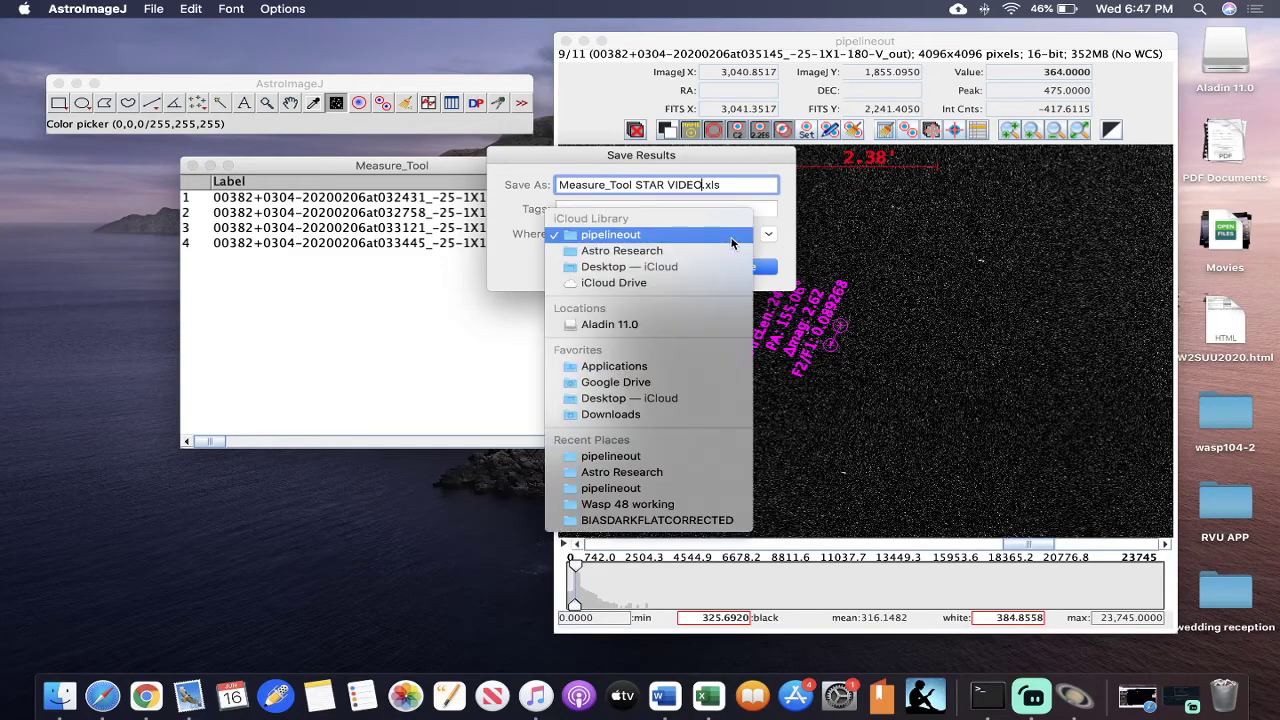
pyautogui.click(671, 250)
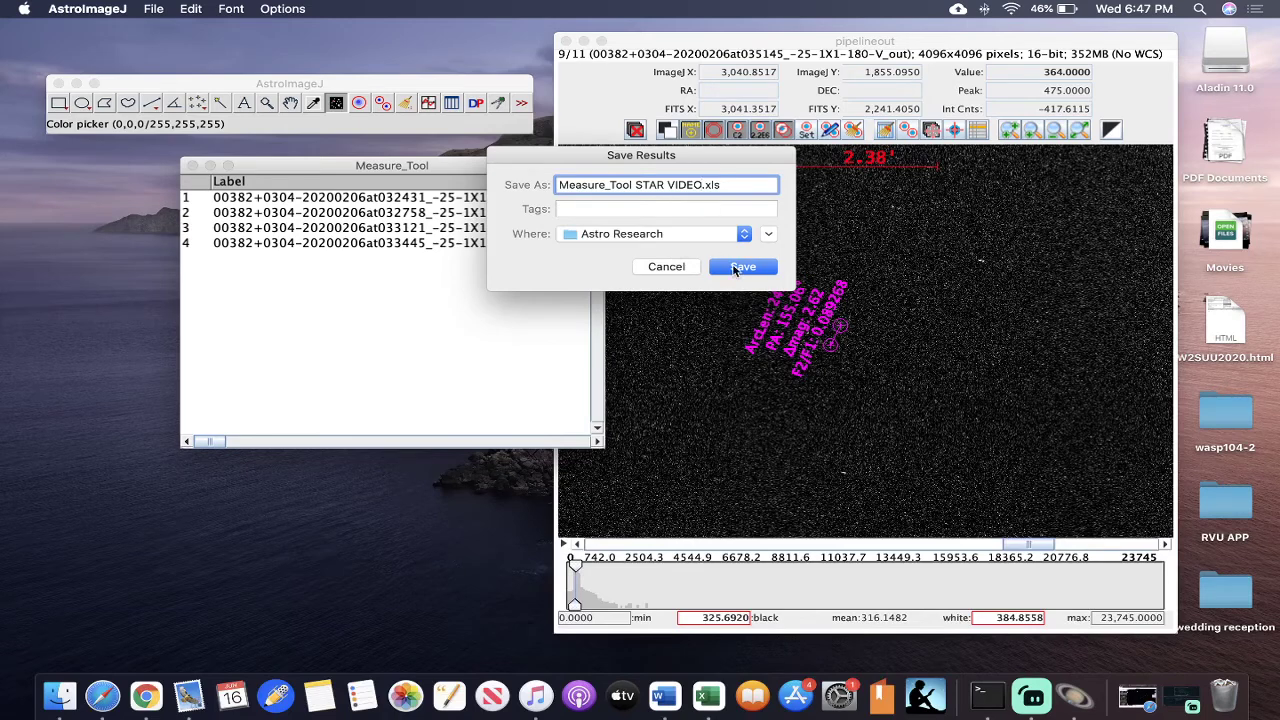
pyautogui.click(742, 267)
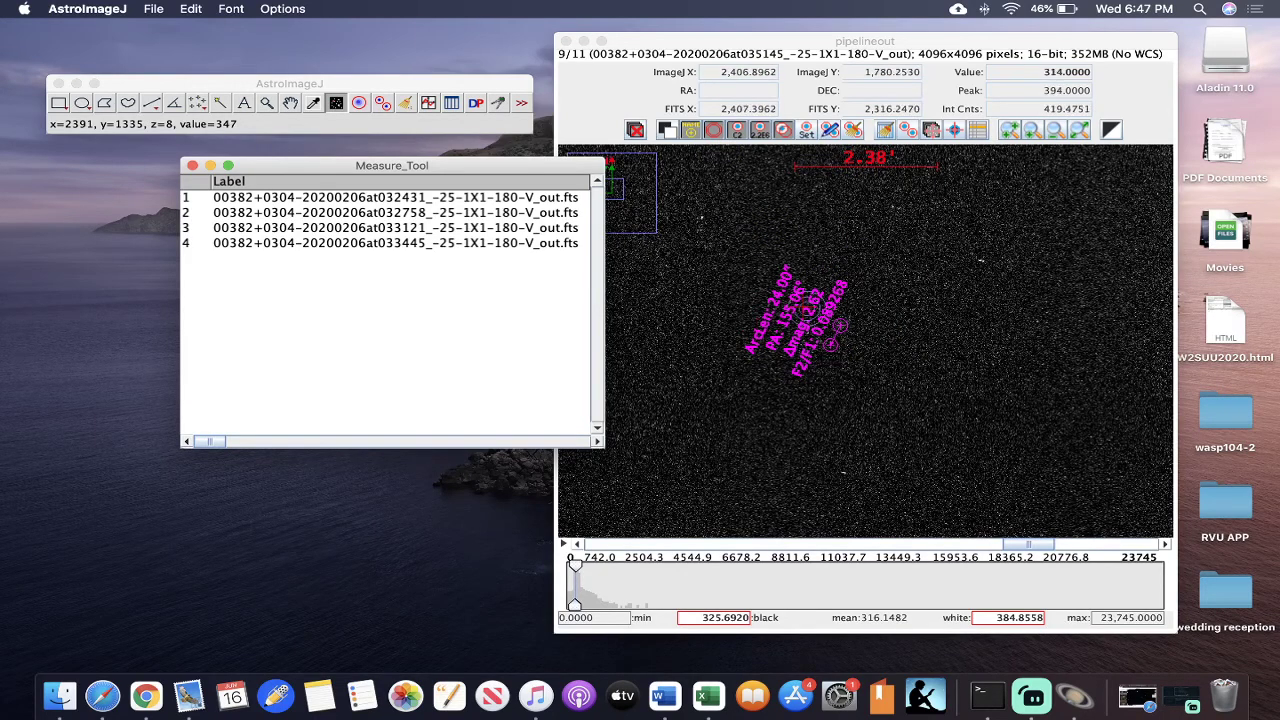
# - Return to the image stack and step back to the seventh image
pyautogui.click(919, 352)
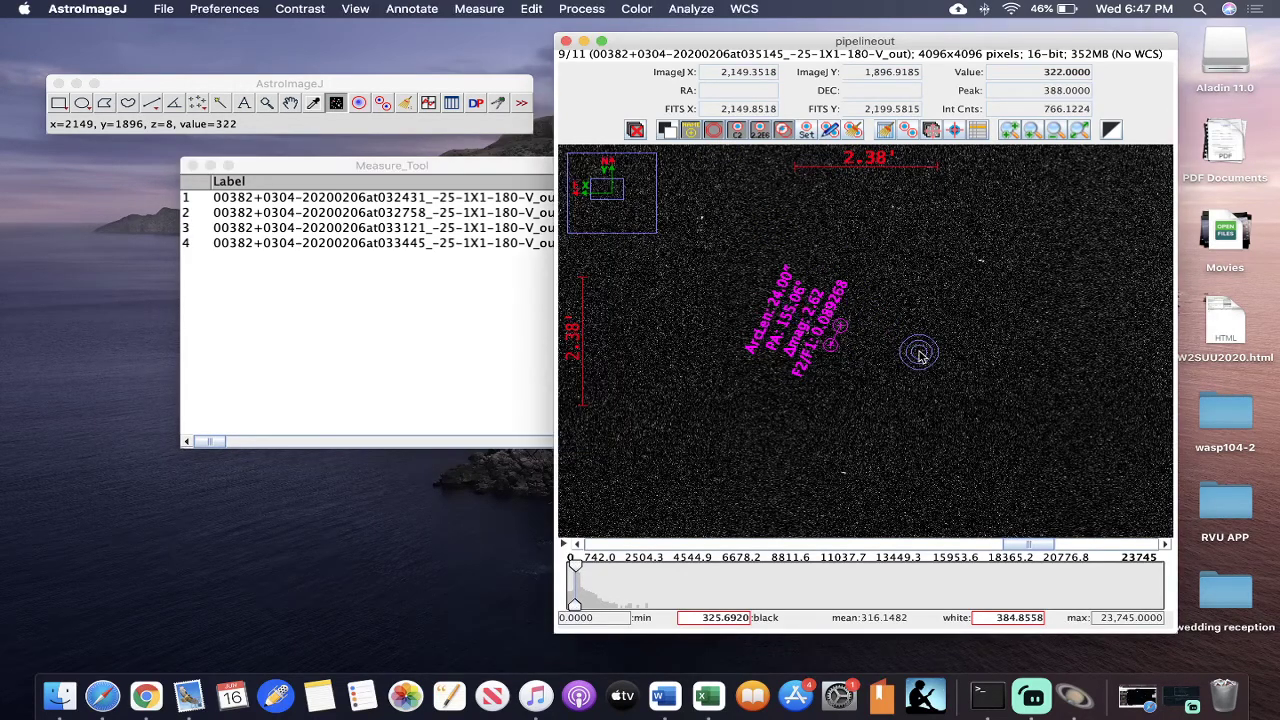
pyautogui.press('Left')
pyautogui.press('Left')
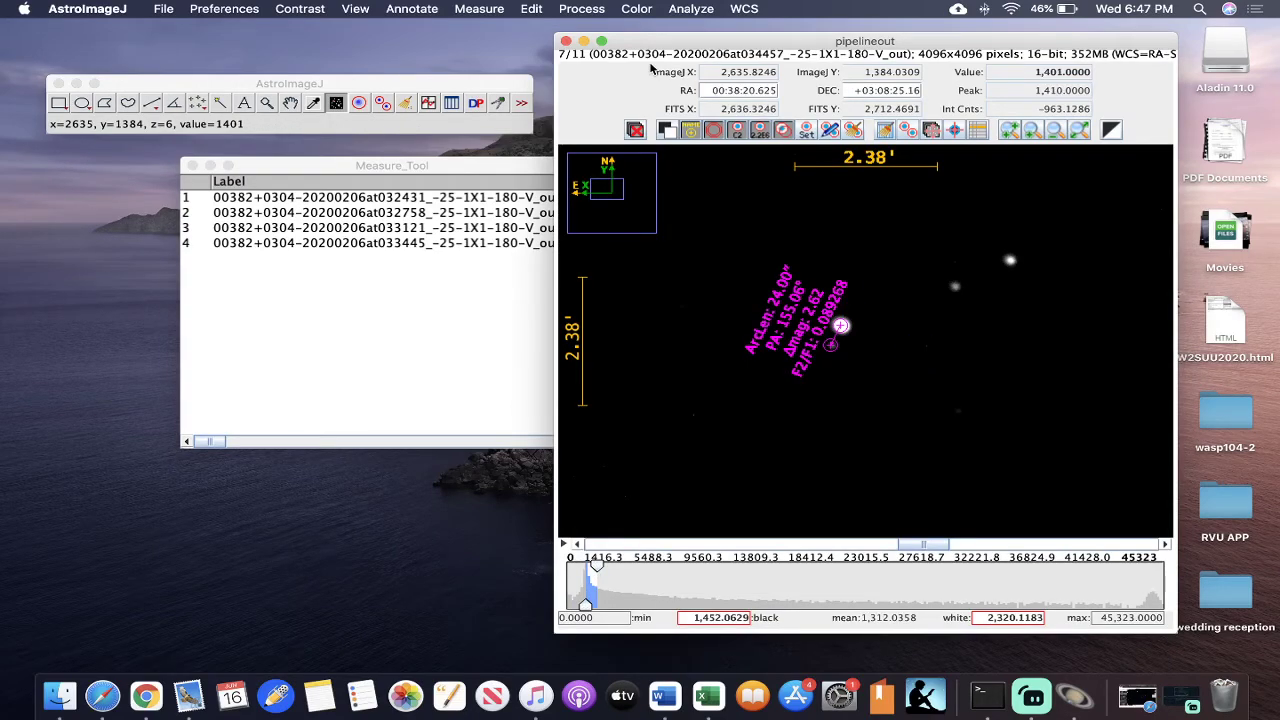
# - Minimize the AstroImageJ windows and open "Measure_Tool STAR VIDEO.xls" from the Astro Research folder in Excel, accepting the file format mismatch
pyautogui.click(584, 41)
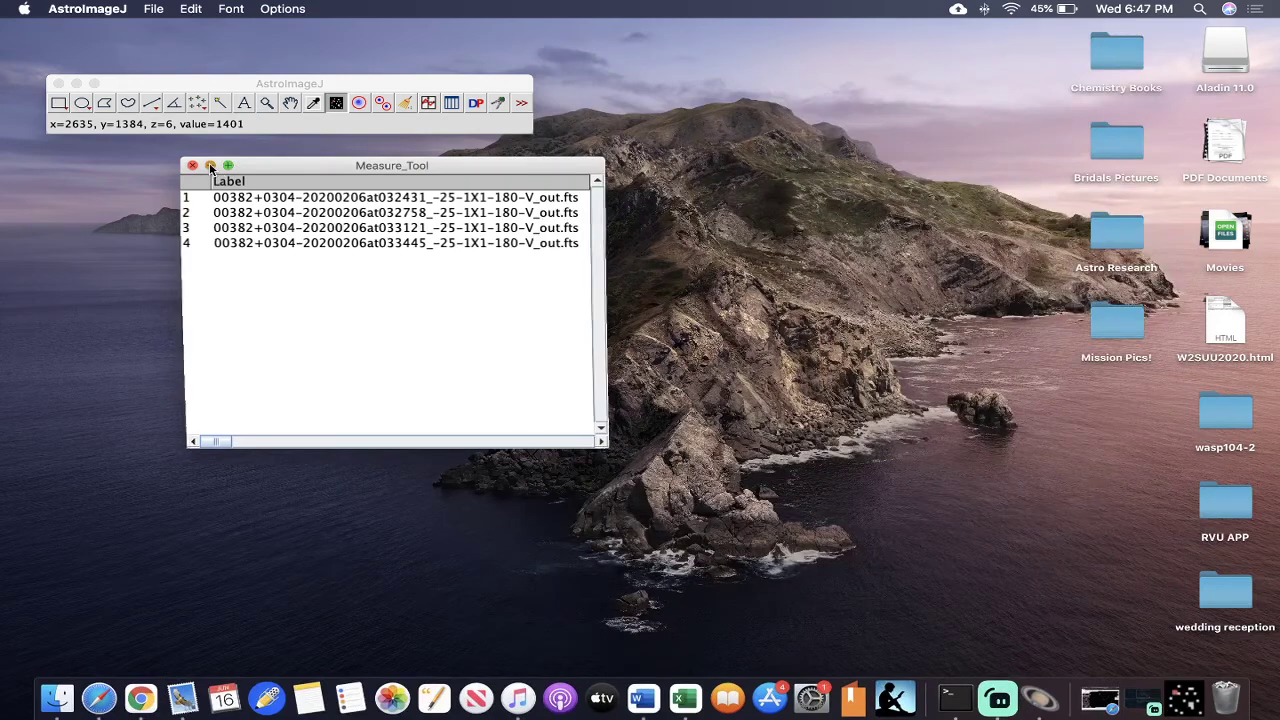
pyautogui.press('super+m')
pyautogui.click(76, 84)
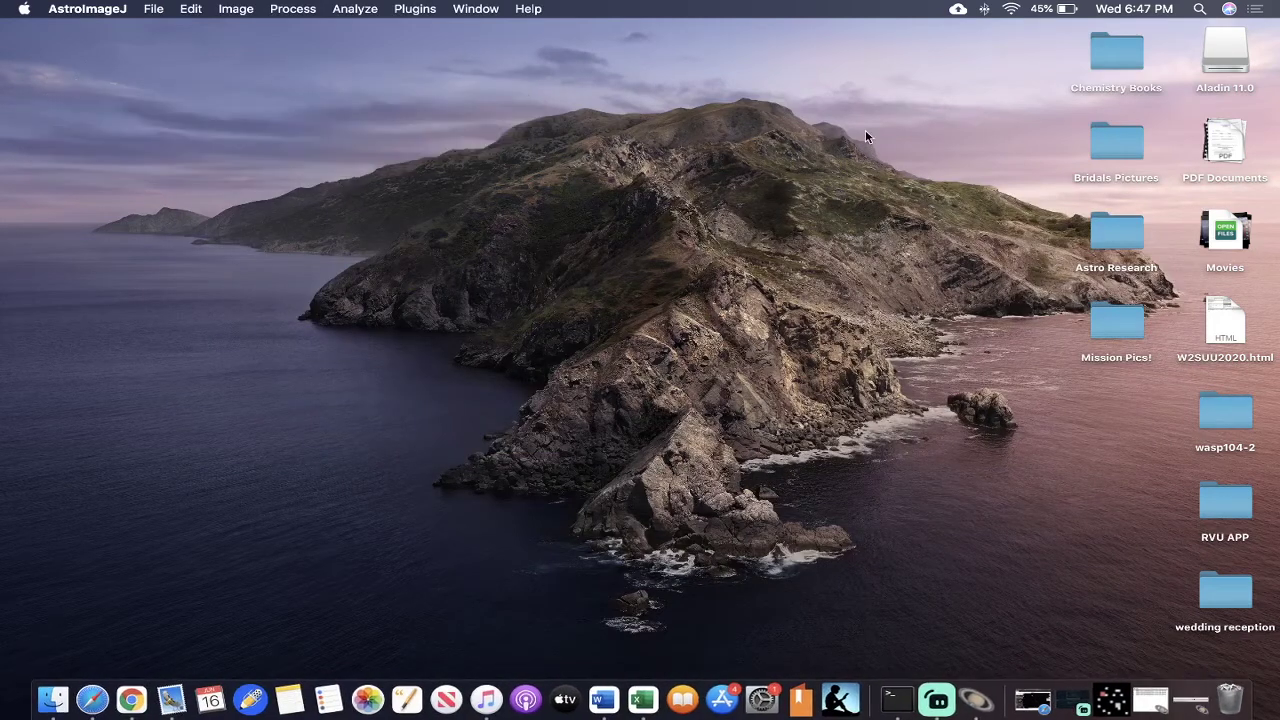
pyautogui.doubleClick(1127, 238)
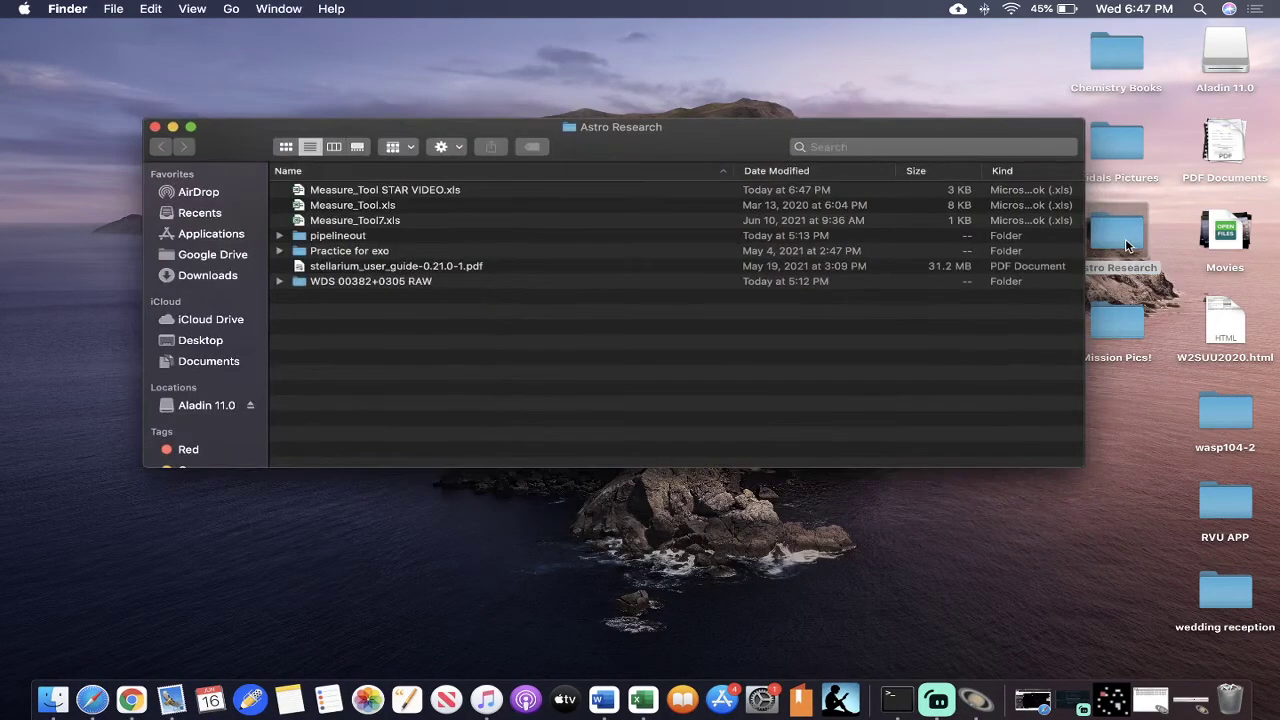
pyautogui.doubleClick(395, 193)
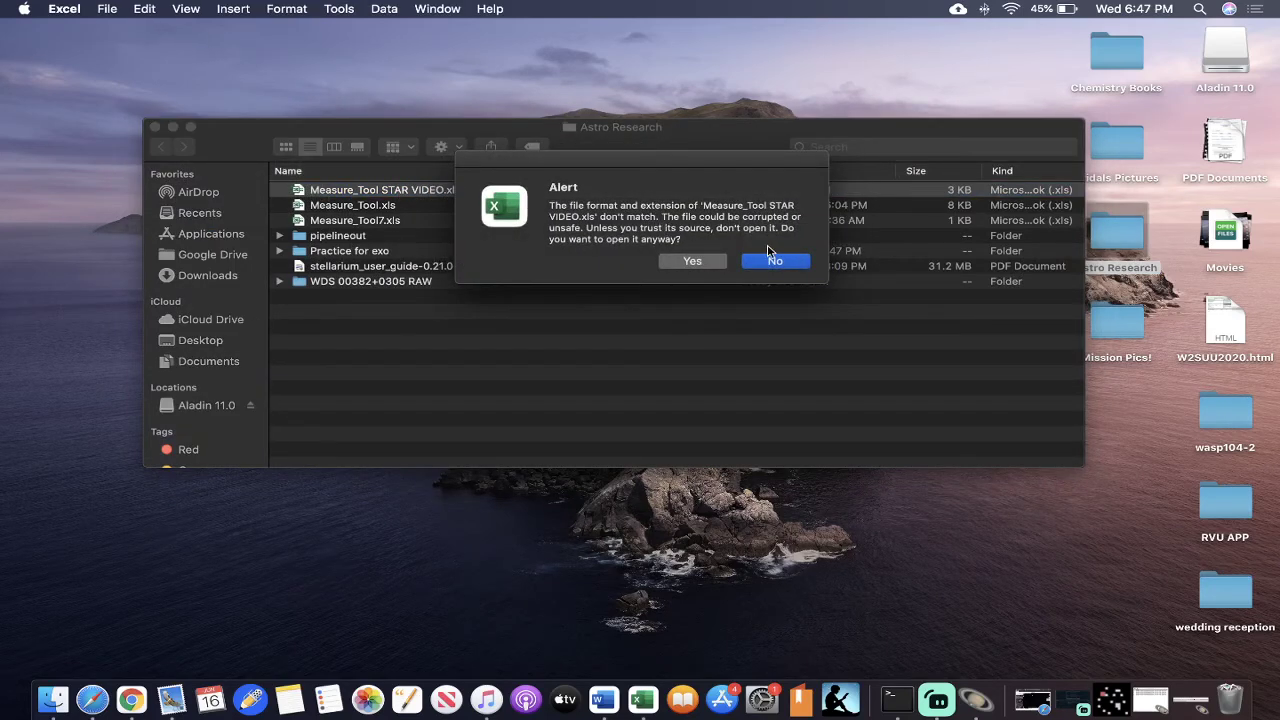
pyautogui.click(712, 262)
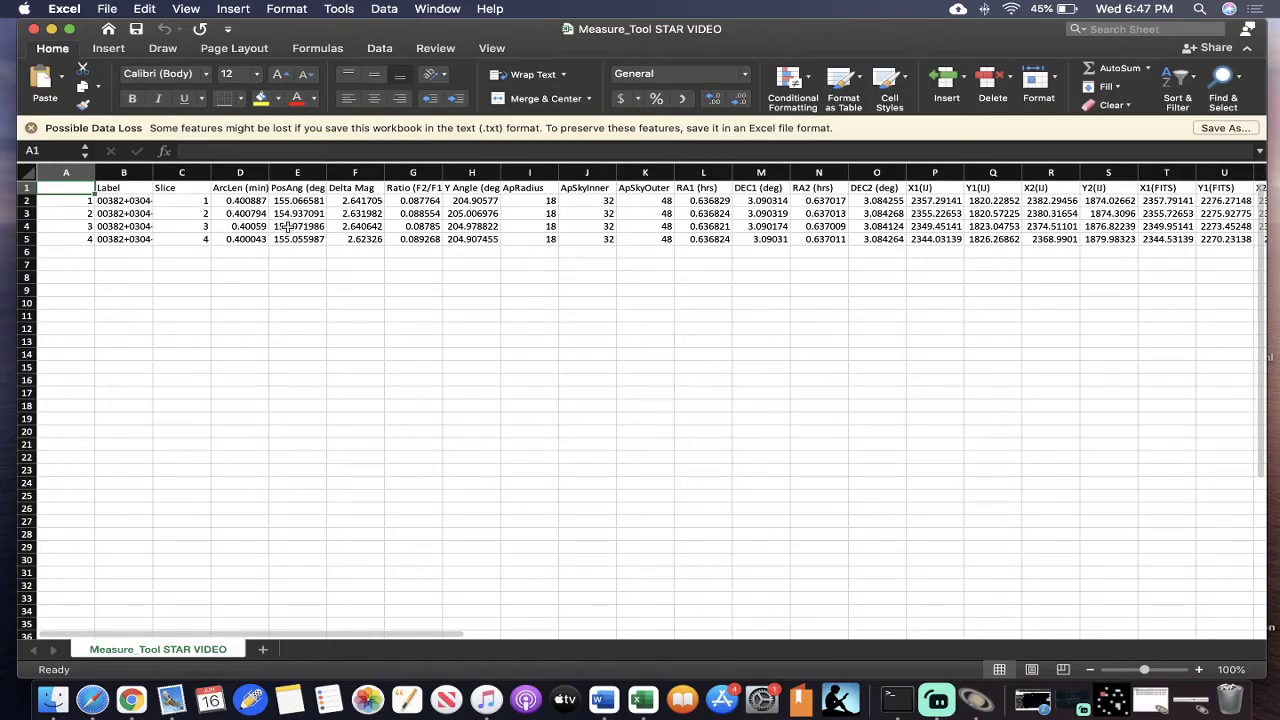
# - Review the exported measurement columns and select the Label through Delta Mag columns, cells B1:F6
pyautogui.hscroll(6, 970, 215)
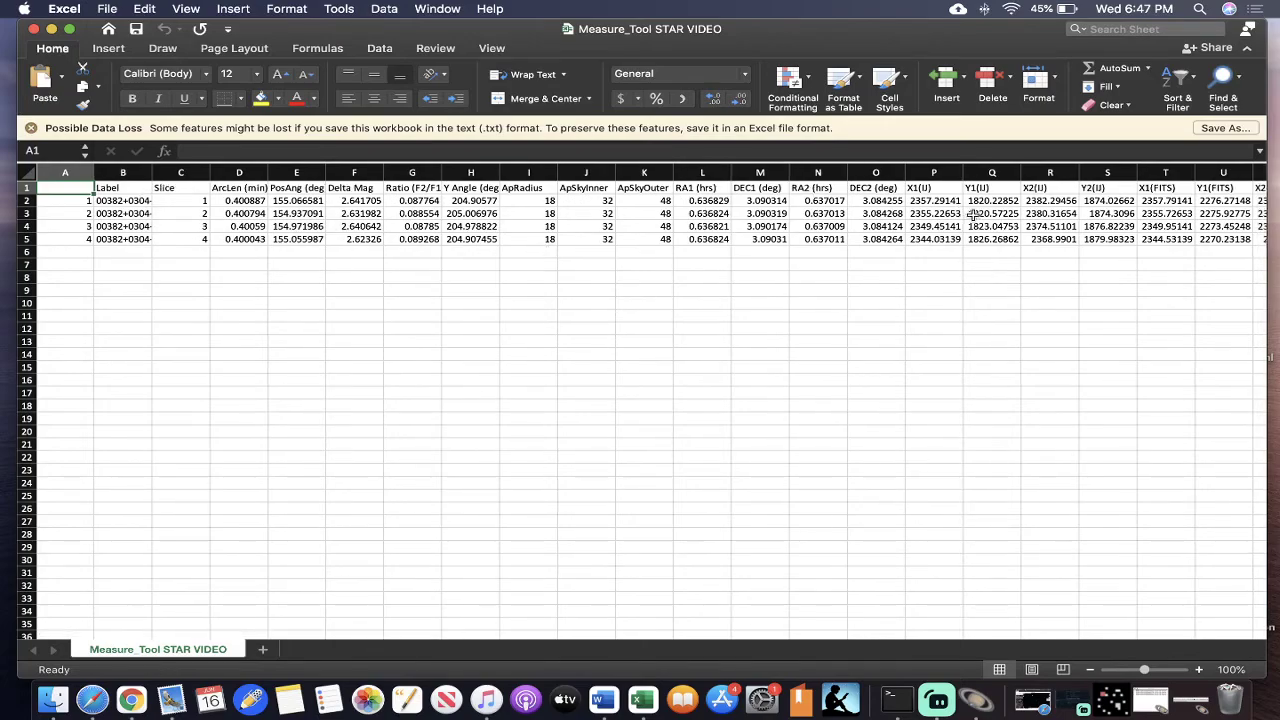
pyautogui.hscroll(20, 972, 214)
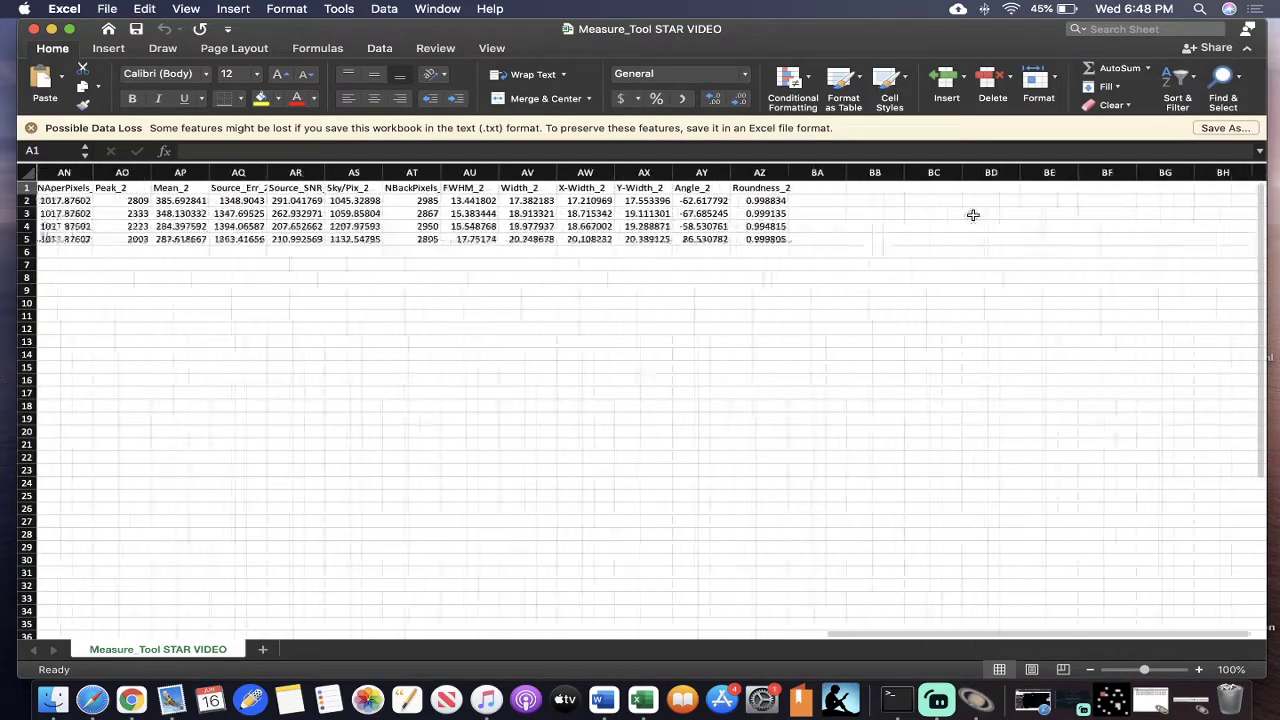
pyautogui.hscroll(-20, 972, 214)
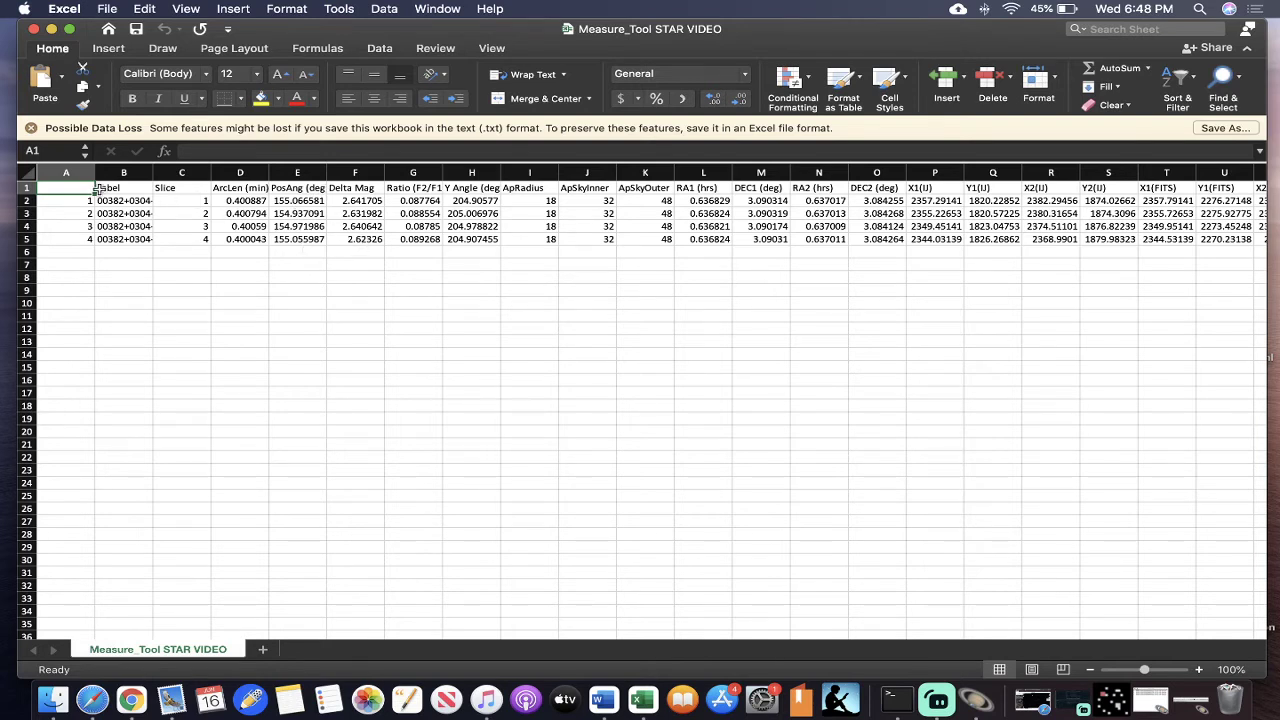
pyautogui.moveTo(99, 188); pyautogui.dragTo(368, 246)
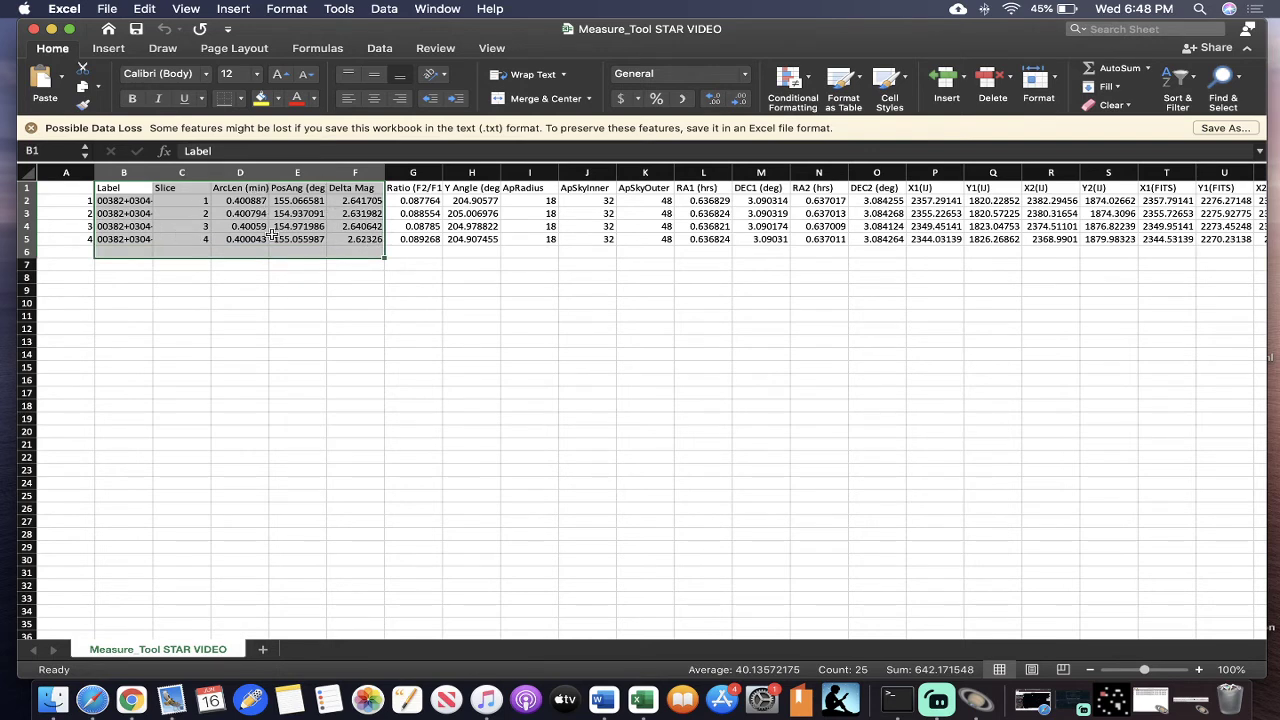
# - Minimize the workbook and folder windows, and restore and close the Measure_Tool results table in AstroImageJ
pyautogui.click(52, 29)
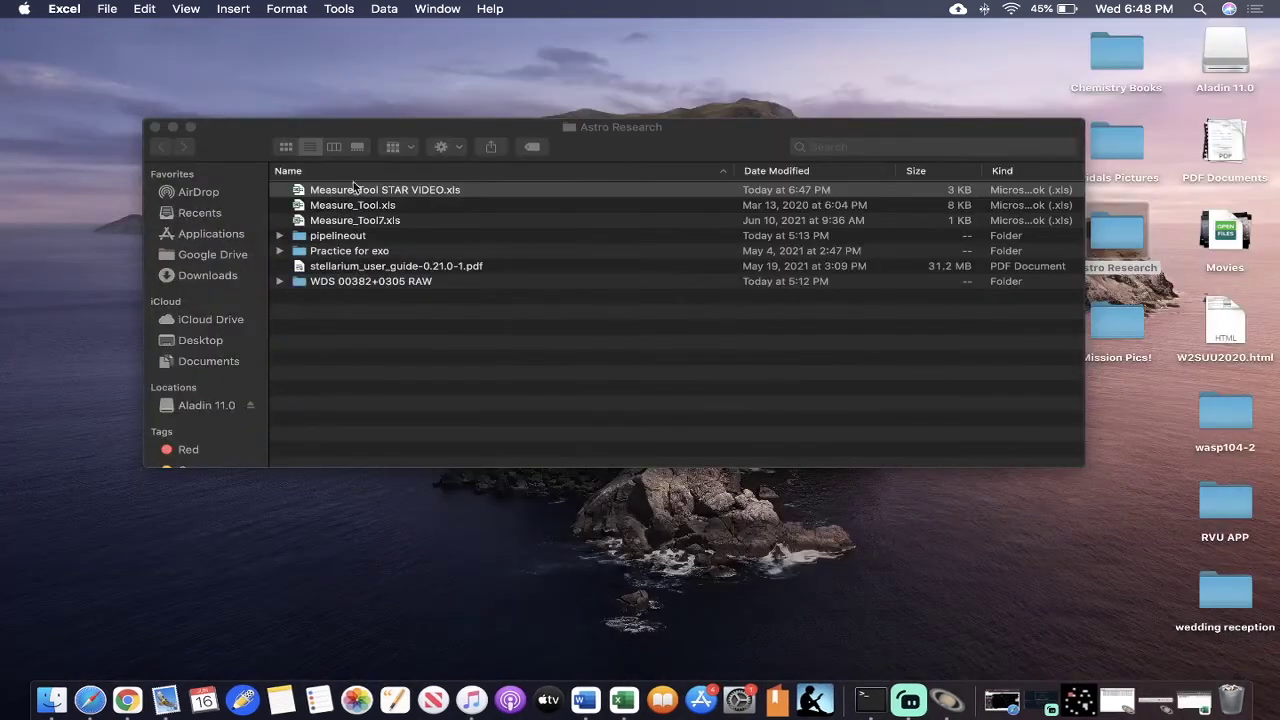
pyautogui.click(172, 127)
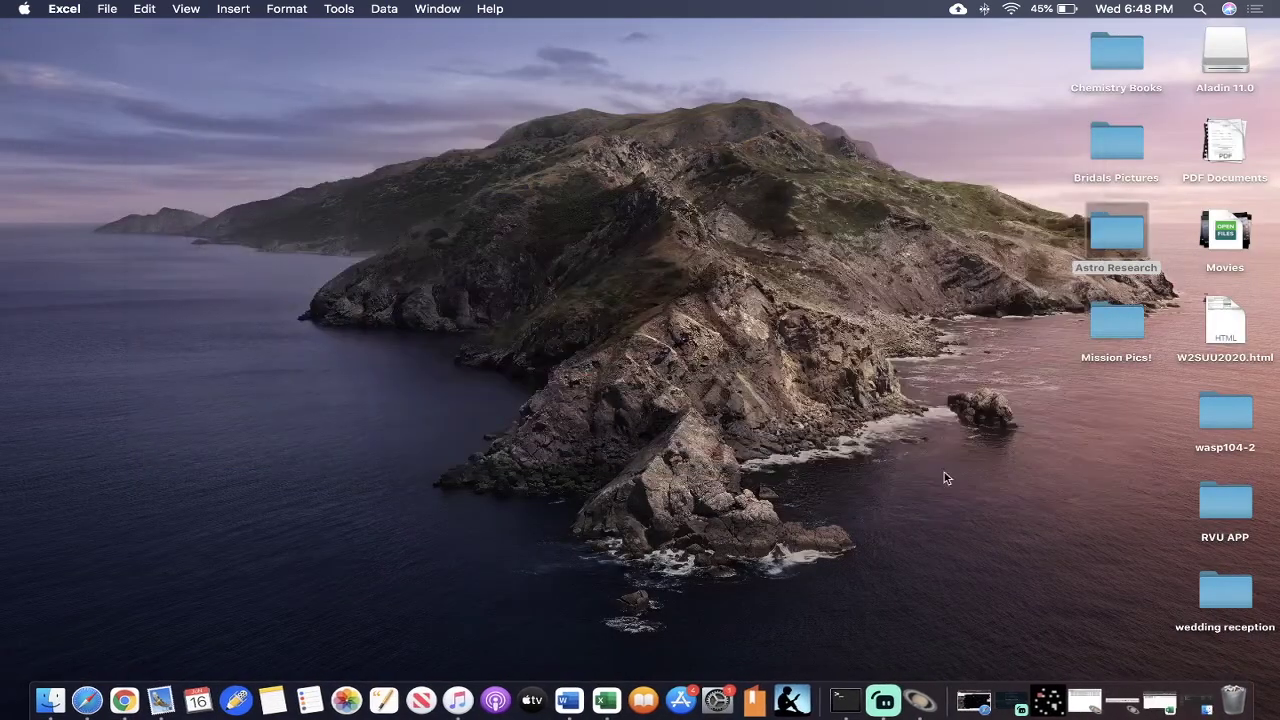
pyautogui.click(1105, 700)
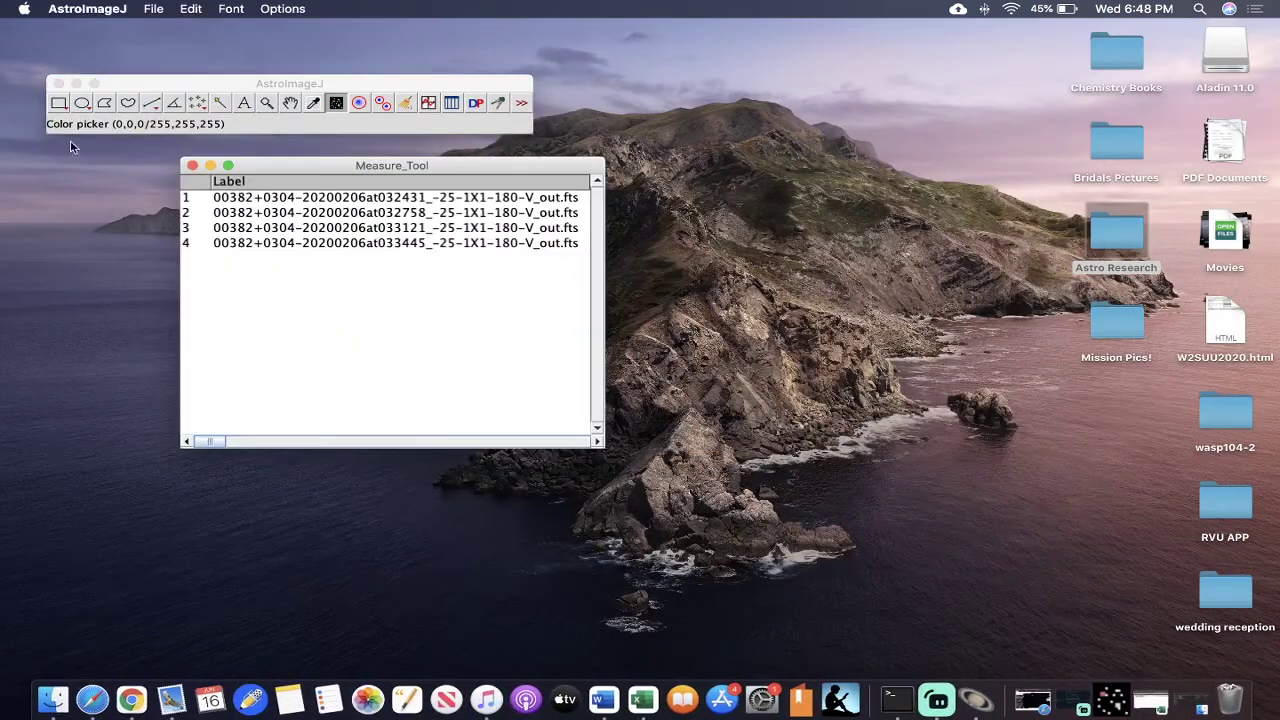
pyautogui.click(193, 166)
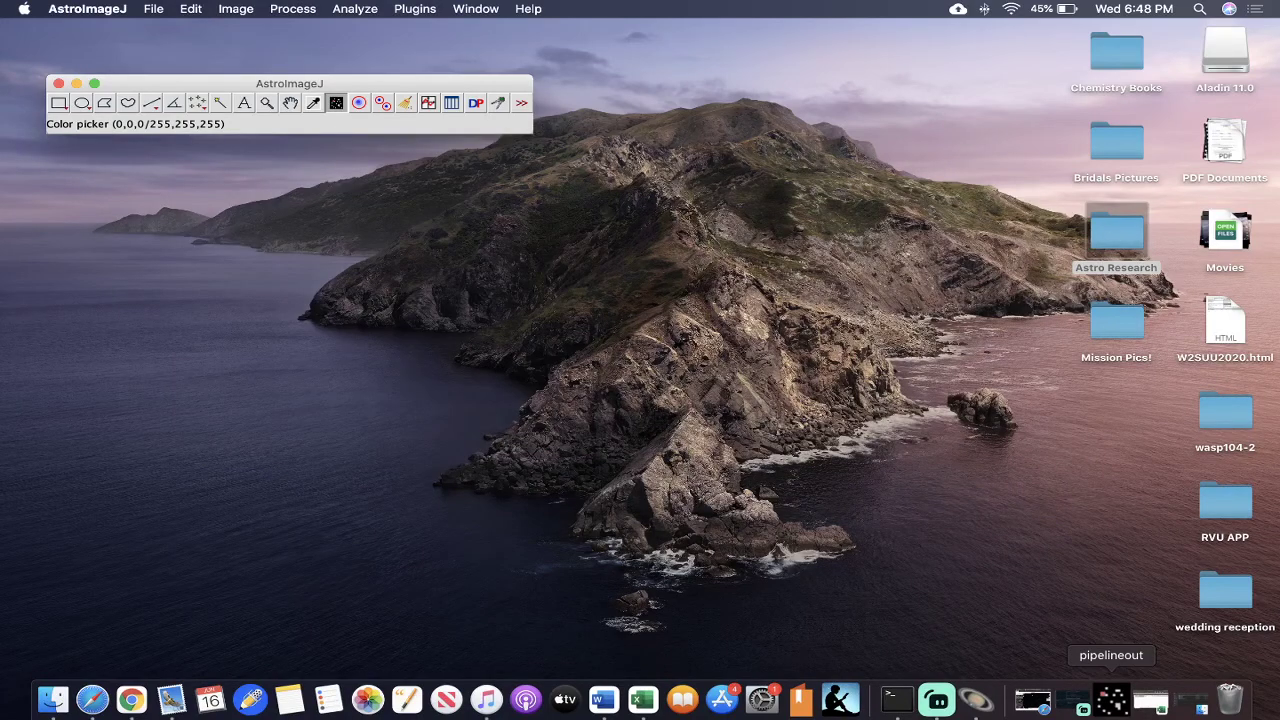
# - Restore the pipelineout image window and zoom in on the measured double star in the seventh image
pyautogui.click(1110, 700)
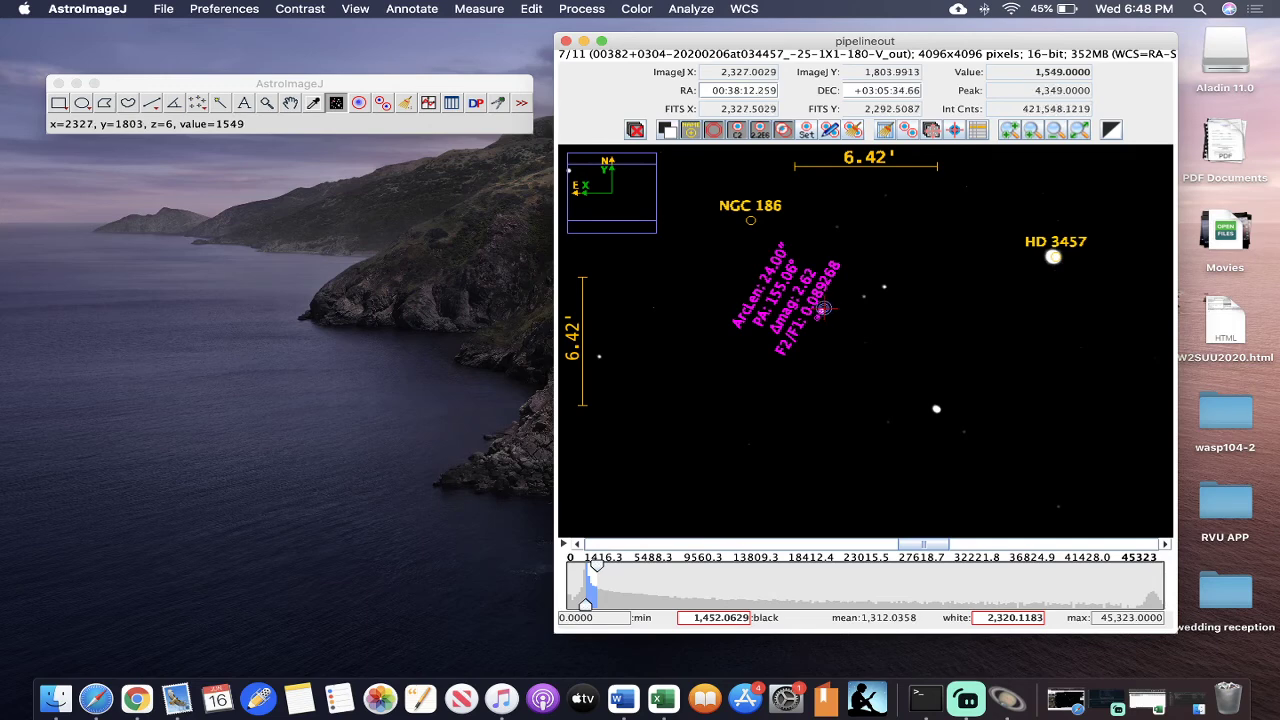
pyautogui.scroll(5, 822, 309)
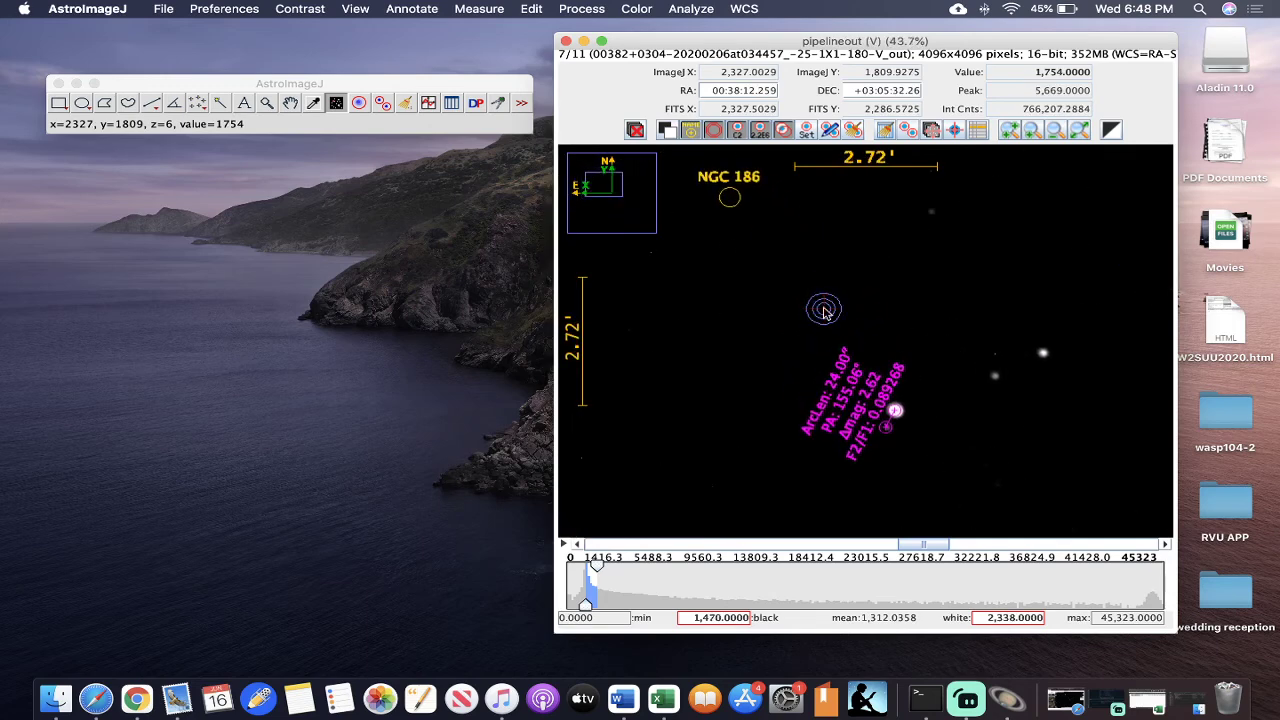
pyautogui.scroll(2, 824, 312)
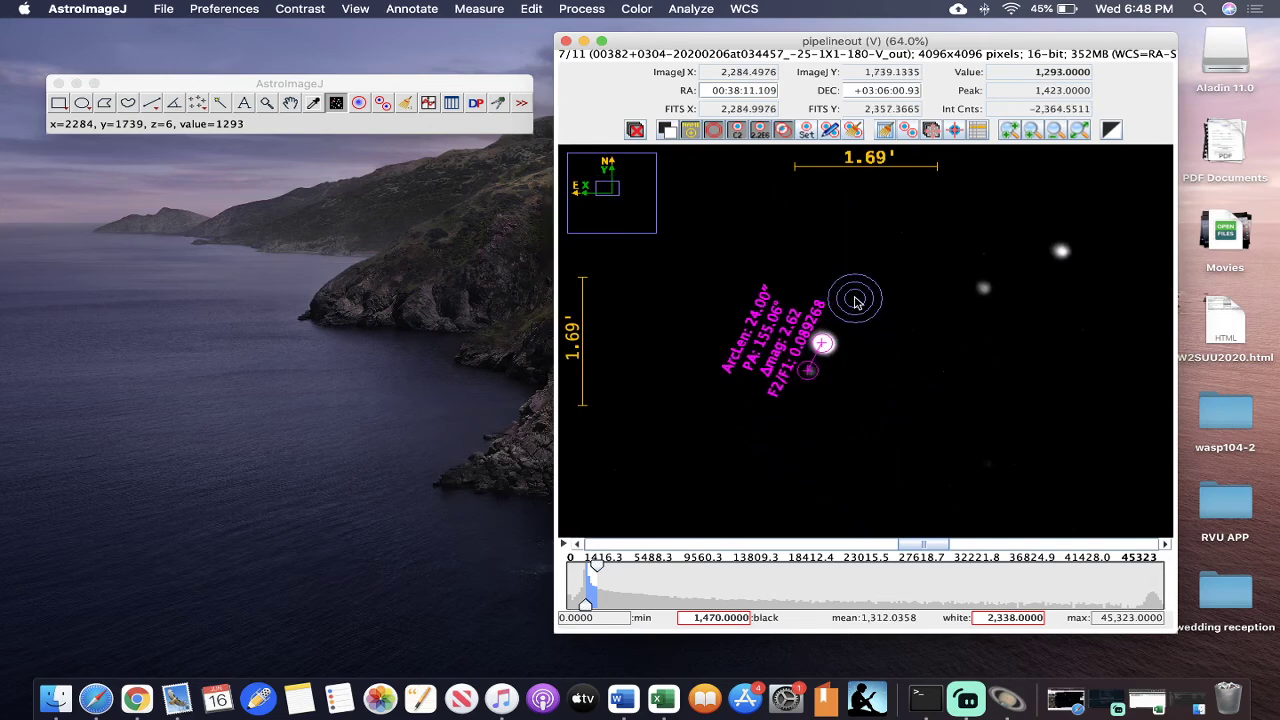